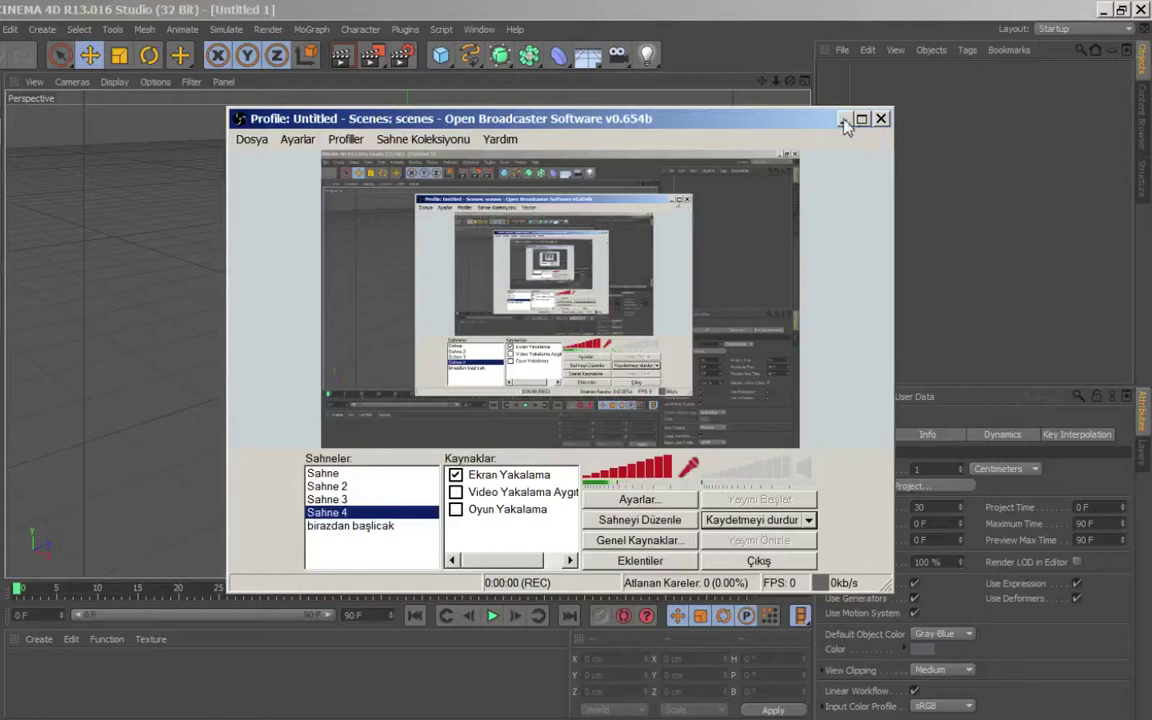
Minimize the OBS window to reveal the empty Untitled 1 scene.
left_click(843, 119)
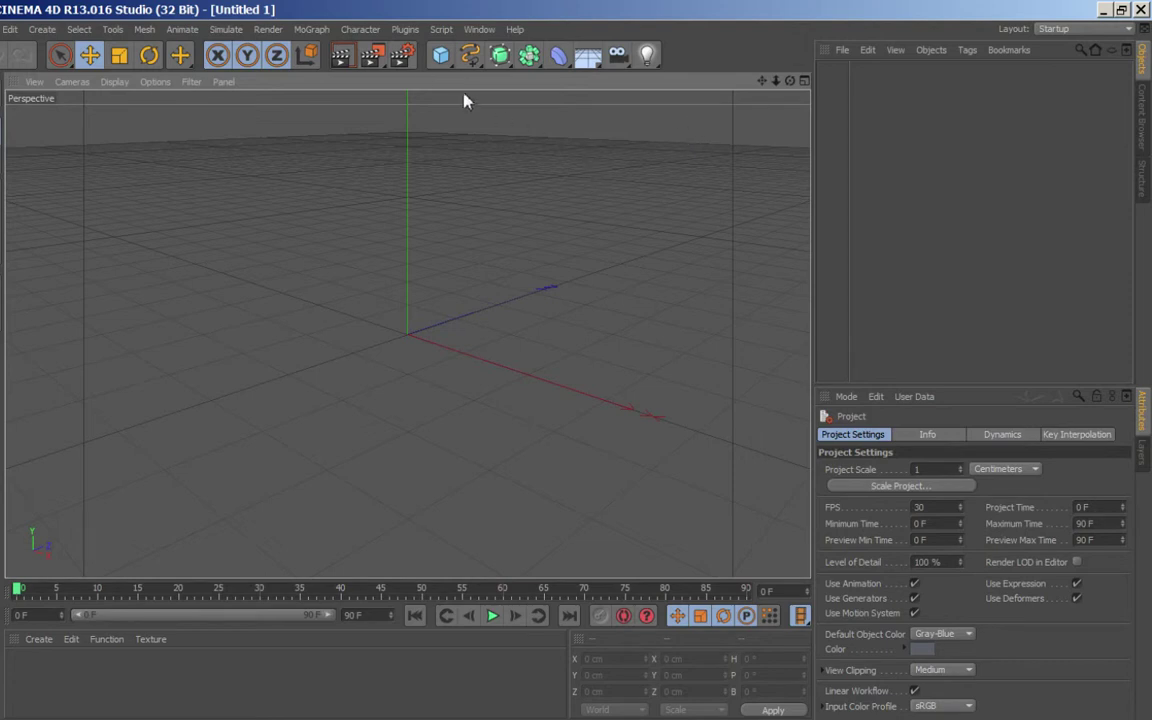
Add a Cube and drag its handles to about 522 × 431 × 1447 cm, then reselect it.
left_click(440, 55)
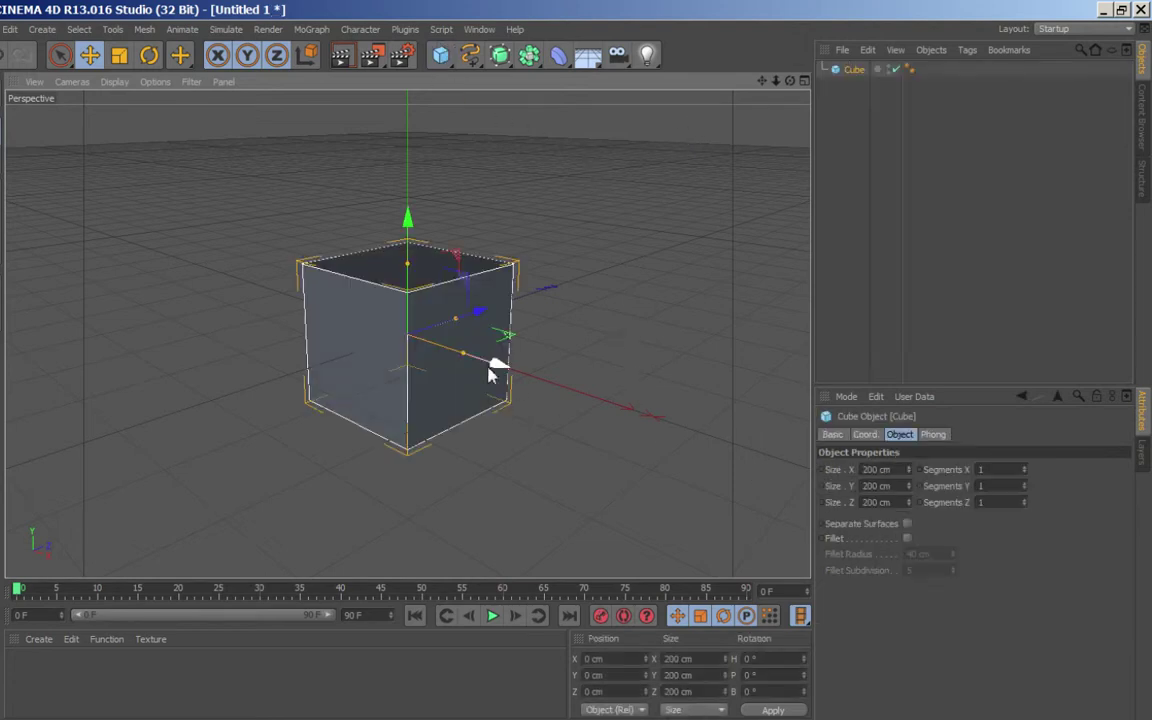
mouse_move(456, 320)
left_mouse_down()
mouse_move(708, 250)
mouse_move(532, 320)
mouse_move(766, 216)
mouse_move(706, 254)
mouse_move(620, 283)
mouse_move(651, 257)
mouse_move(633, 268)
left_mouse_up()
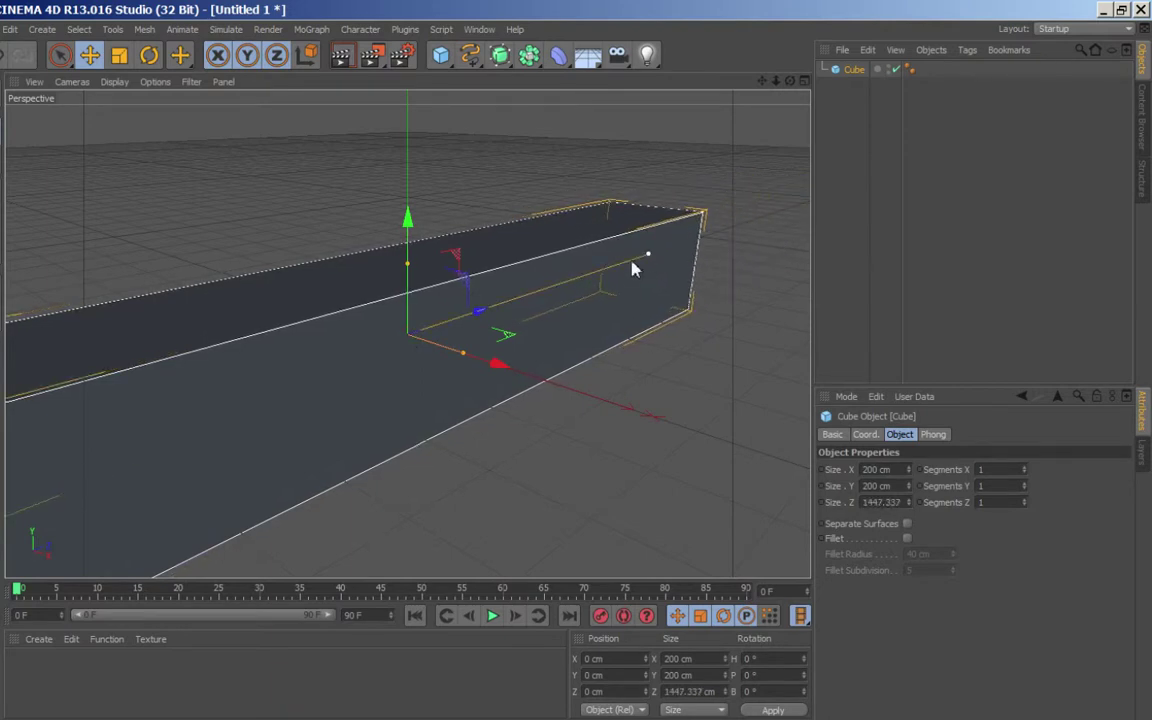
mouse_move(463, 352)
left_mouse_down()
mouse_move(589, 393)
mouse_move(565, 408)
mouse_move(555, 401)
mouse_move(571, 388)
left_mouse_up()
left_click_drag(408, 268, 407, 181)
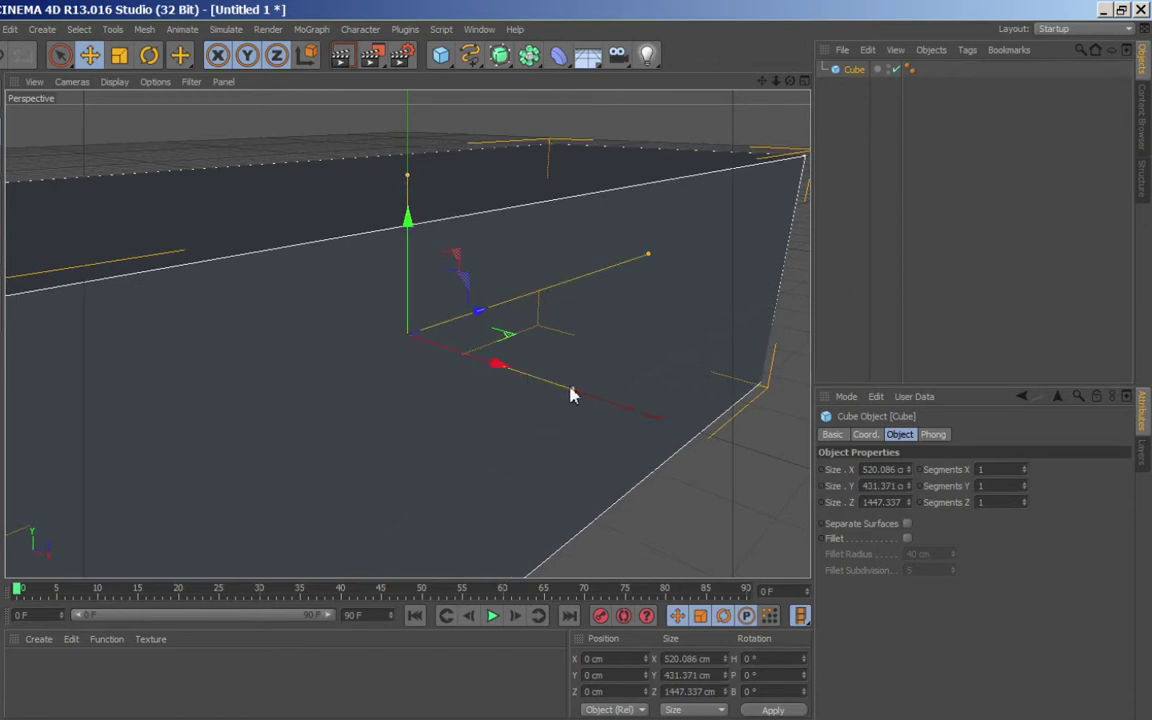
left_click(860, 210)
mouse_move(776, 81)
left_mouse_down()
mouse_move(756, 88)
mouse_move(741, 133)
left_mouse_up()
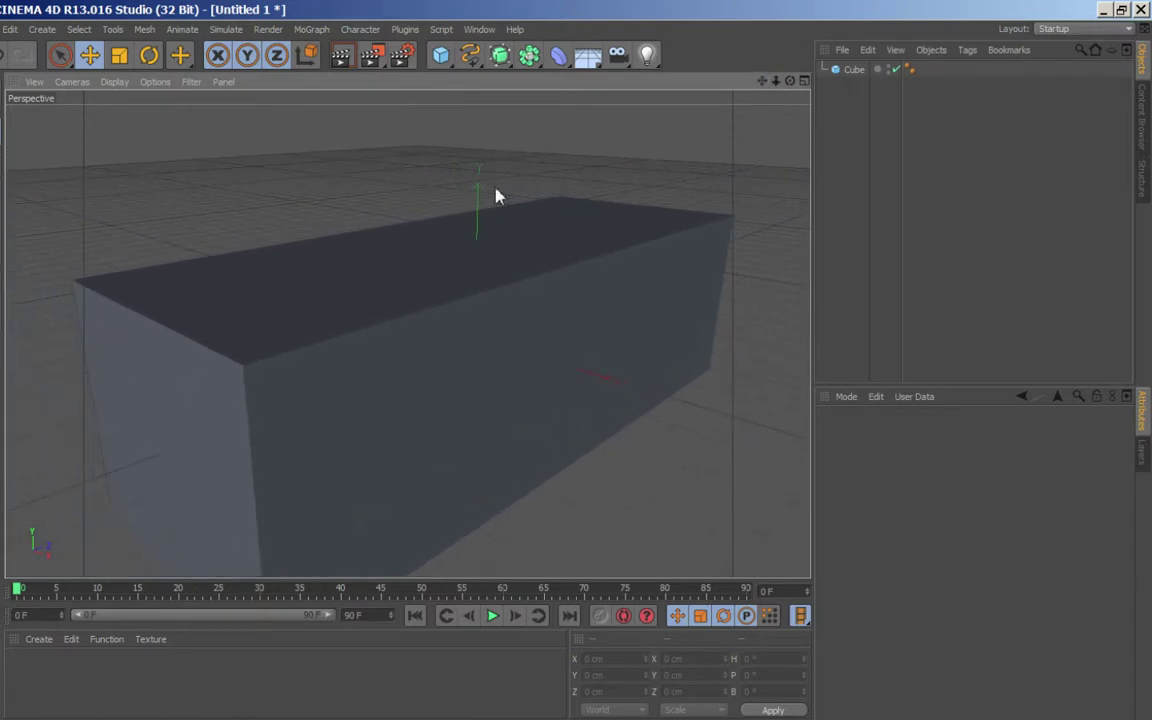
left_click(872, 70)
left_click(768, 165)
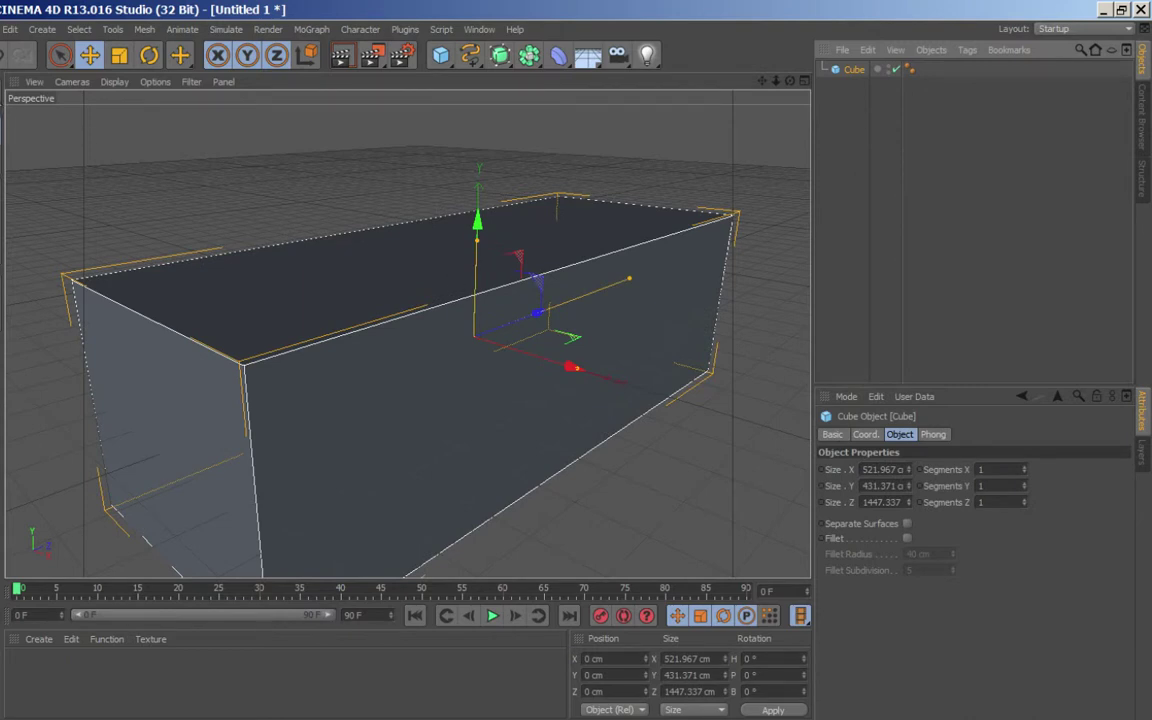
Undo an early Make Editable and set the cube's X segments to 4.
key("c")
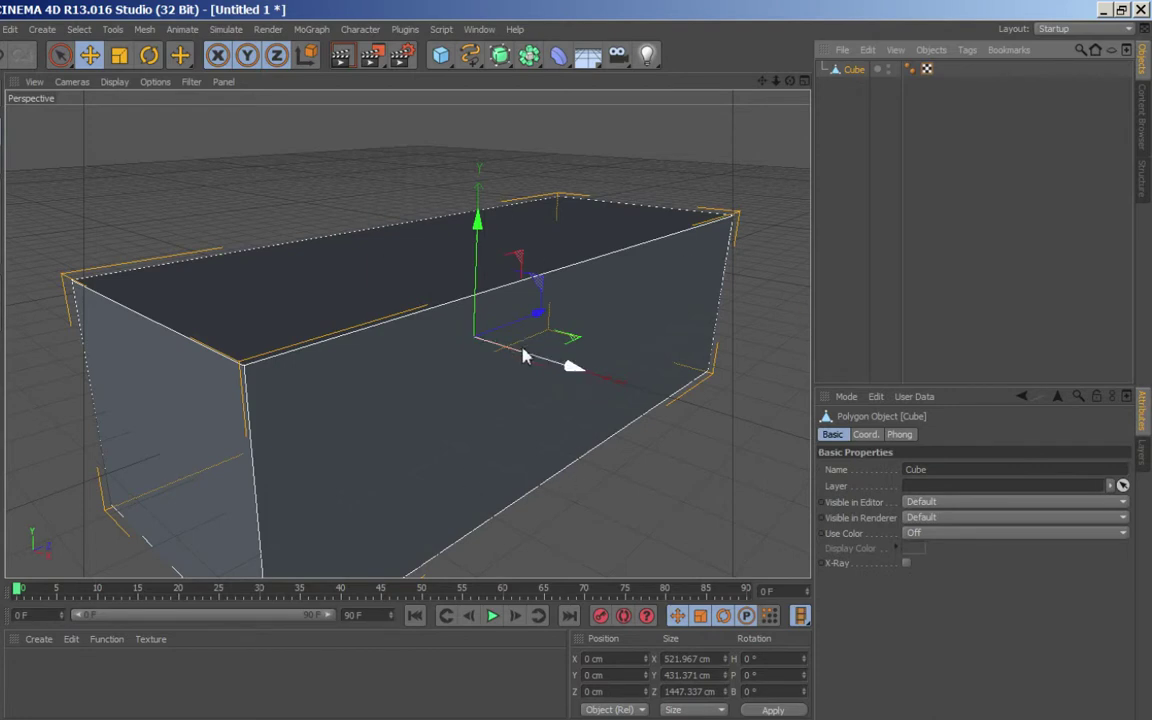
key("ctrl+z")
left_click(985, 469)
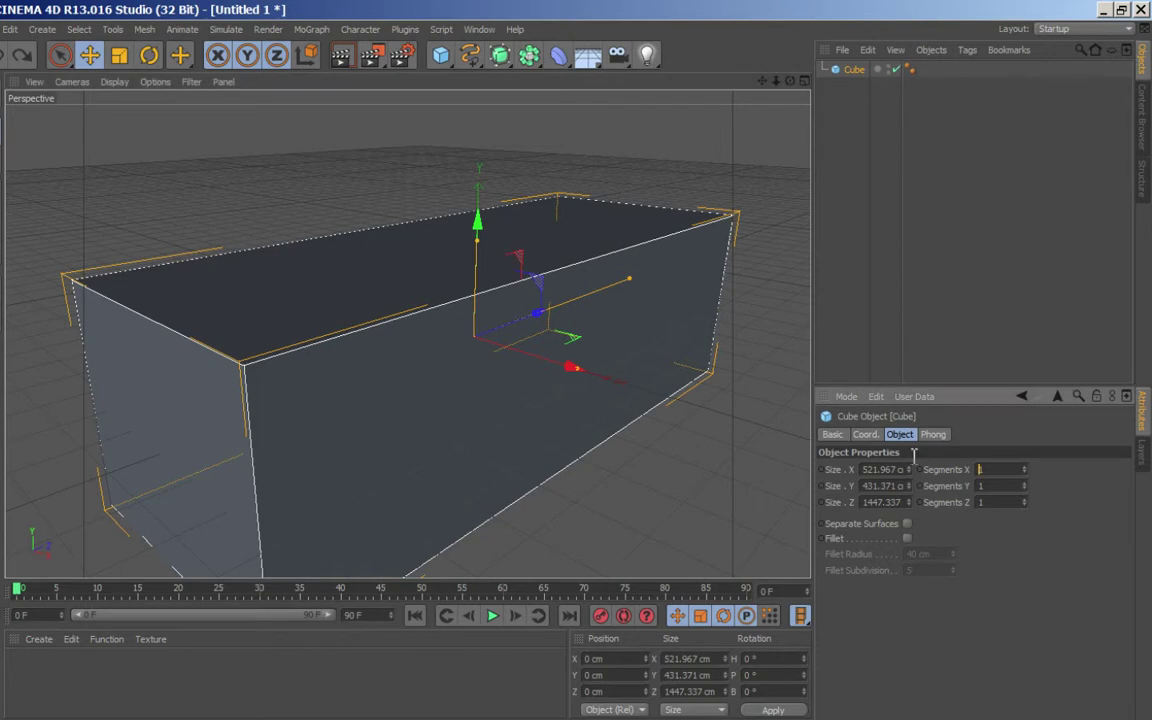
type("4")
key("Return")
left_click(1024, 467)
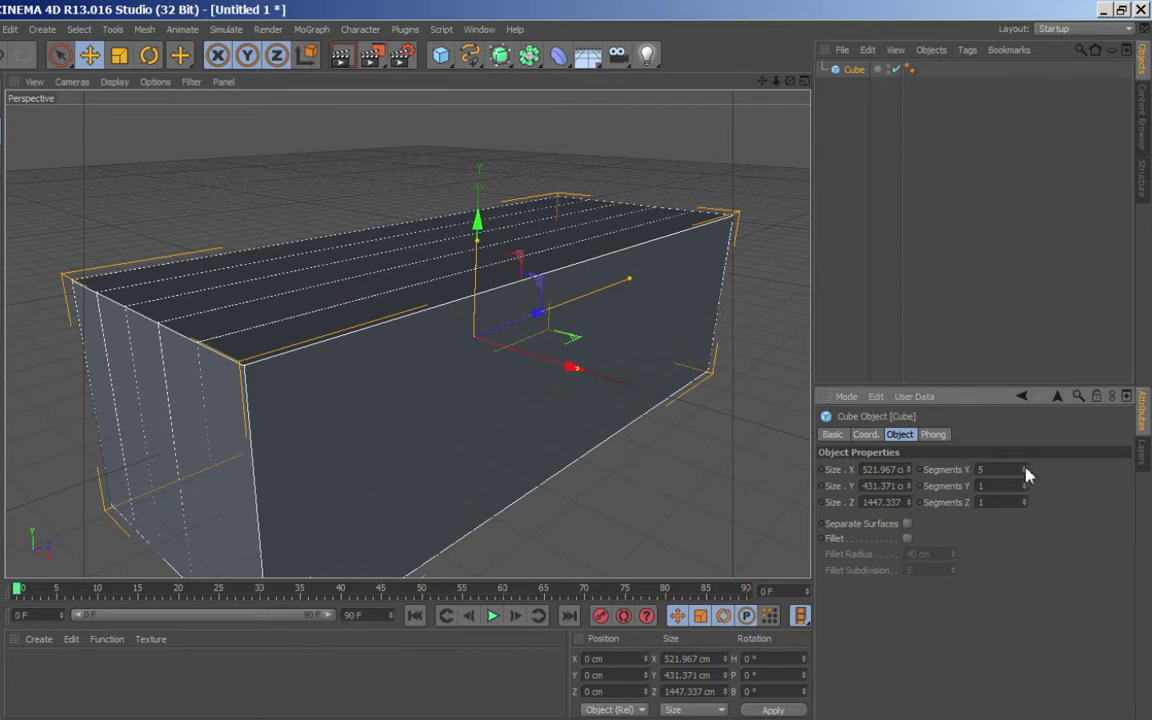
left_click(1024, 473)
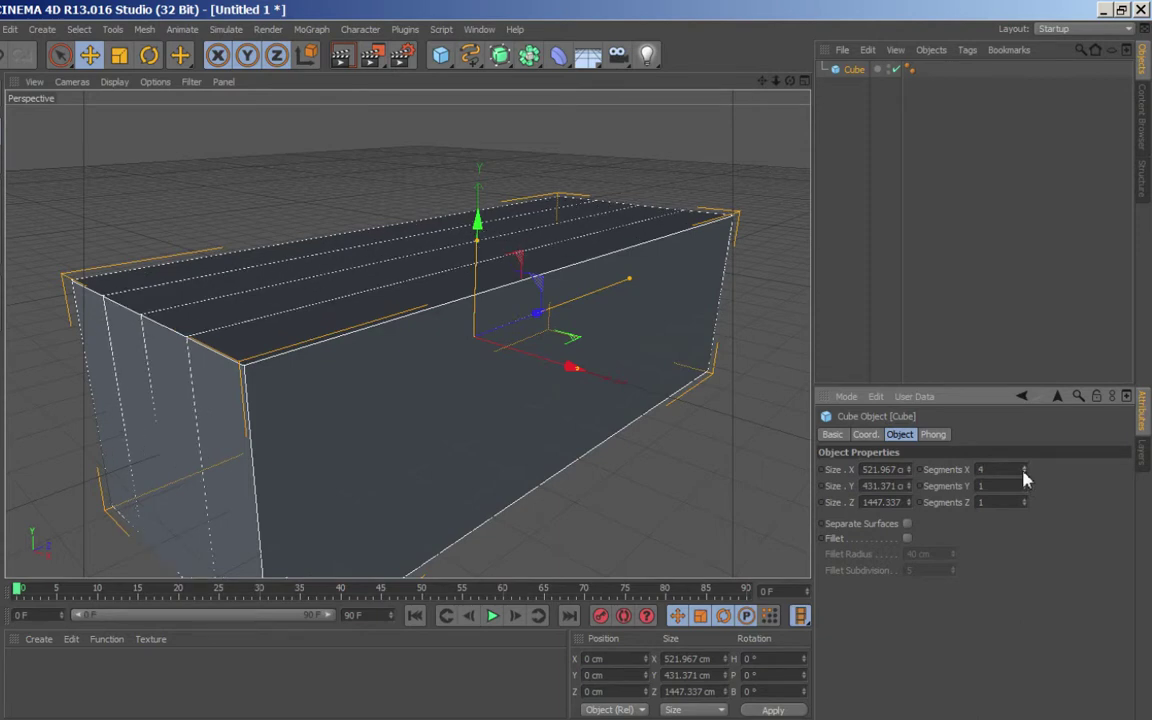
Set Y segments to 5 and Z segments to 3, then make the cube editable.
left_click(1024, 483)
left_click(1024, 483)
left_click(1024, 484)
left_click(1024, 484)
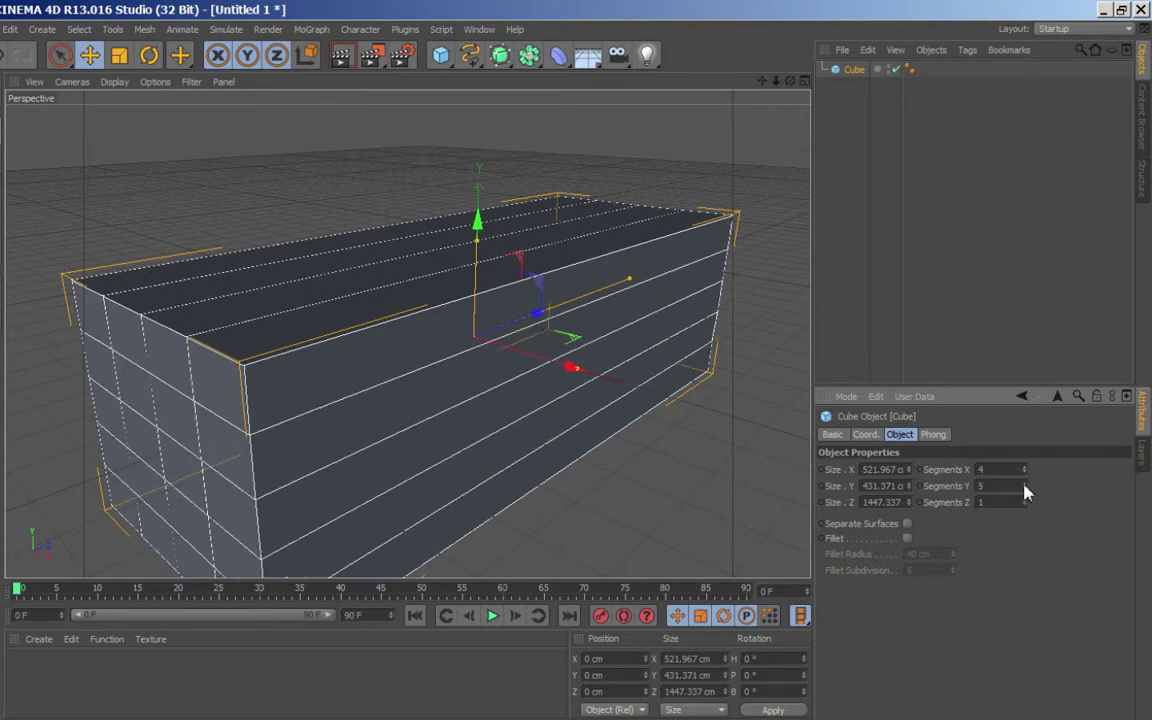
left_click(1024, 500)
left_click(1024, 500)
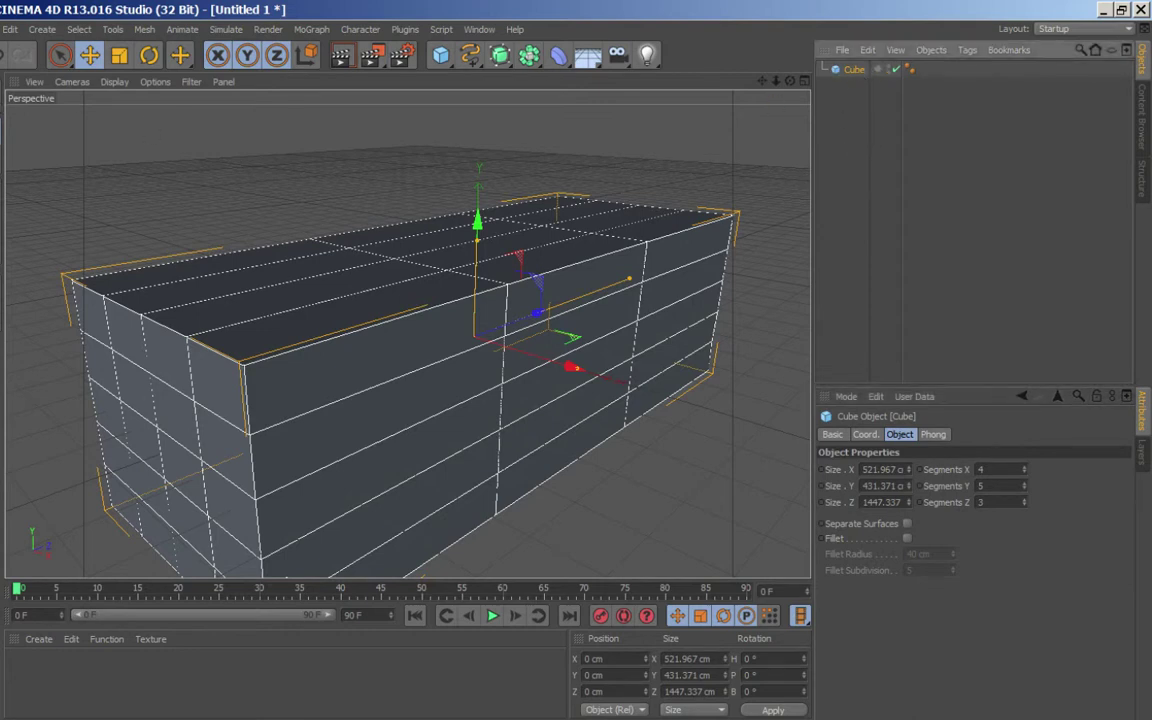
key("c")
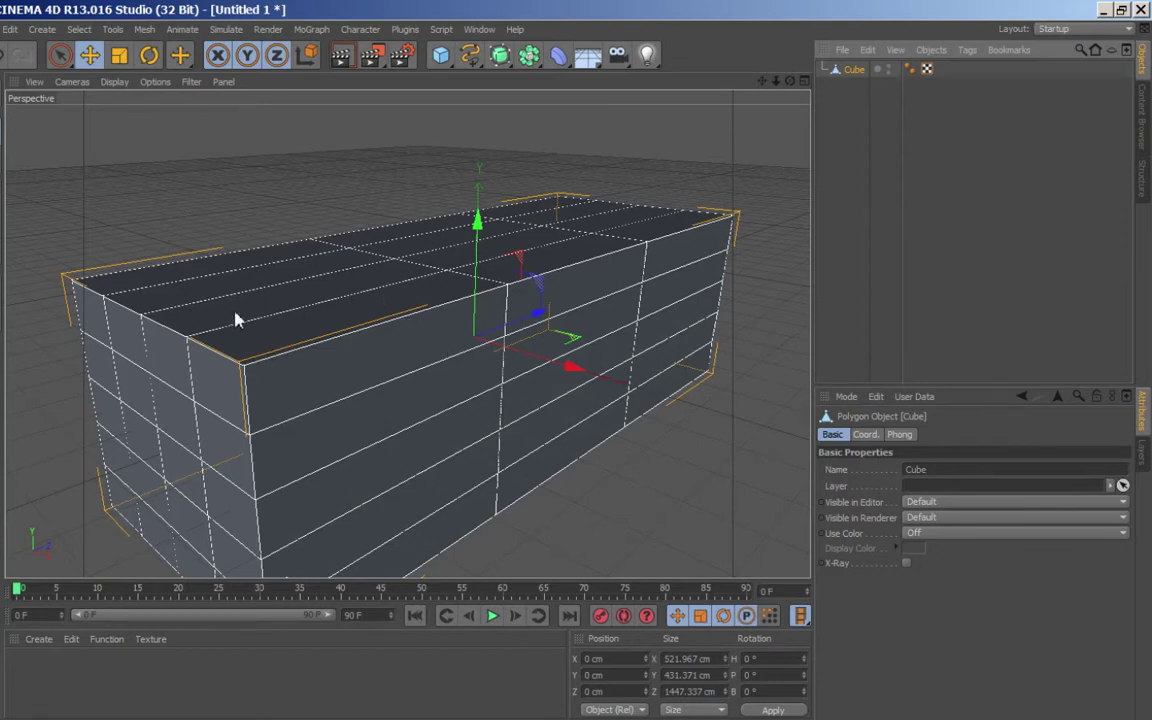
In Polygon mode, select the four front and four back top faces of the box.
left_click(0, 258)
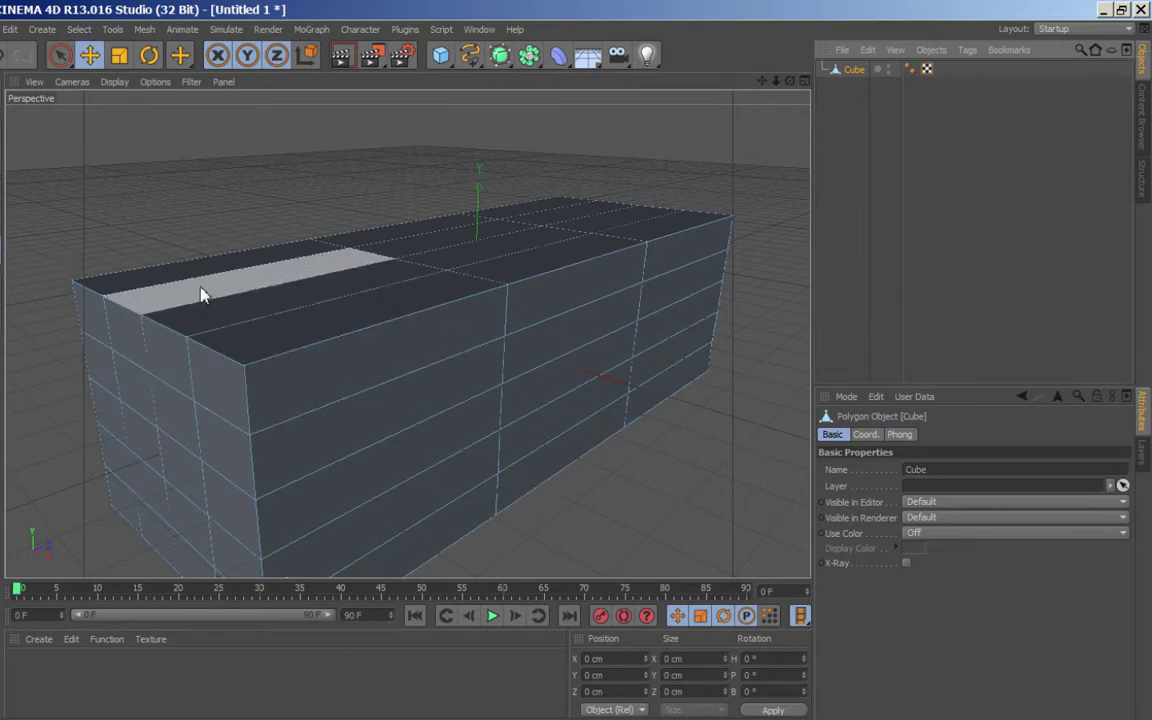
left_click_drag(790, 81, 715, 84)
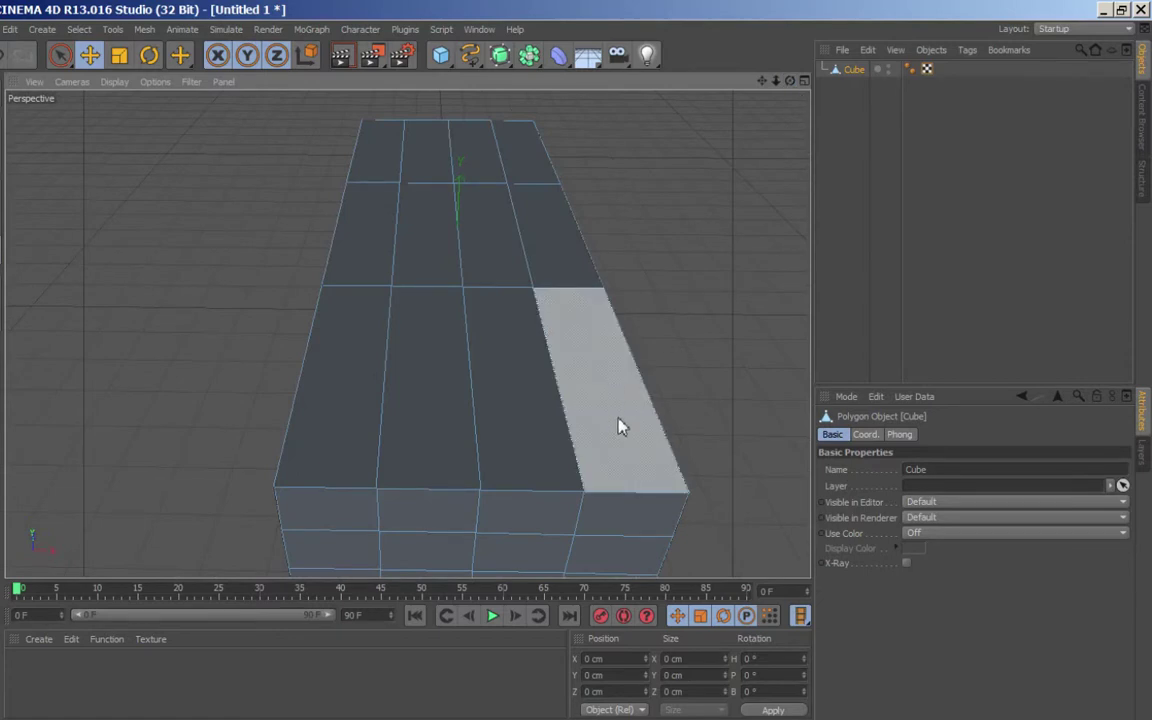
left_click(605, 432)
left_click(512, 405, "shift")
left_click(429, 432, "shift")
left_click(343, 427, "shift")
left_click(388, 170, "shift")
left_click(440, 160, "shift")
left_click(482, 158, "shift")
left_click(530, 163, "shift")
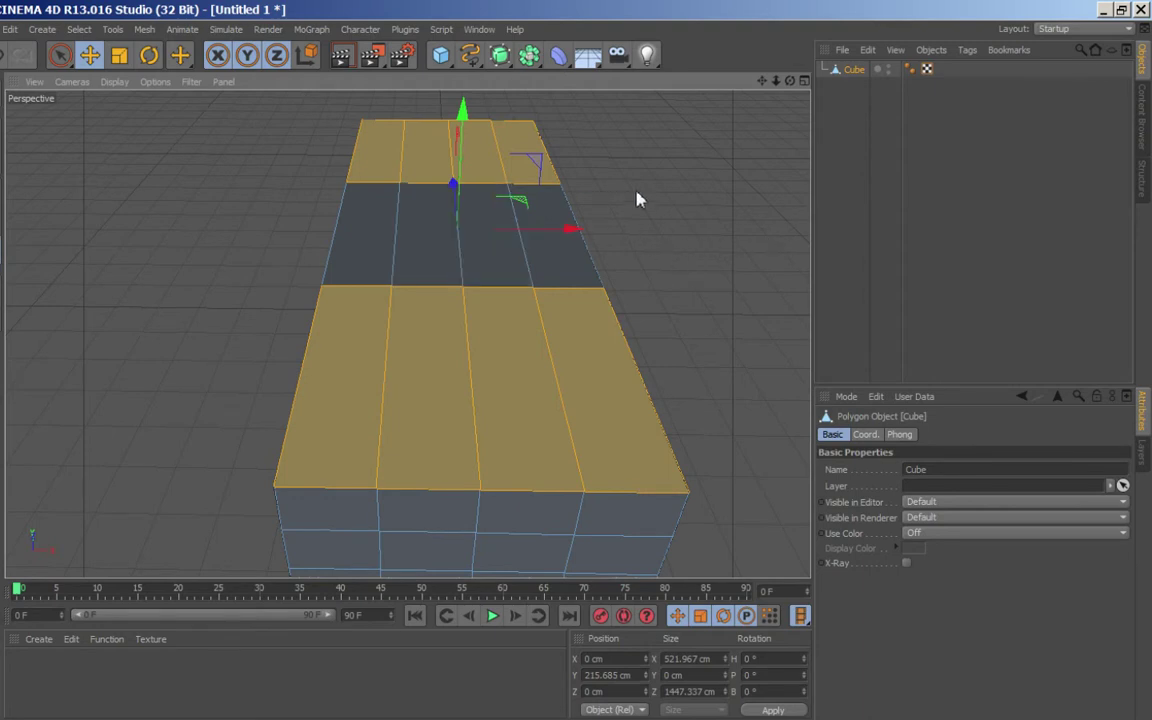
Extrude the selected top faces about 41 cm inward into the box.
right_click(637, 237)
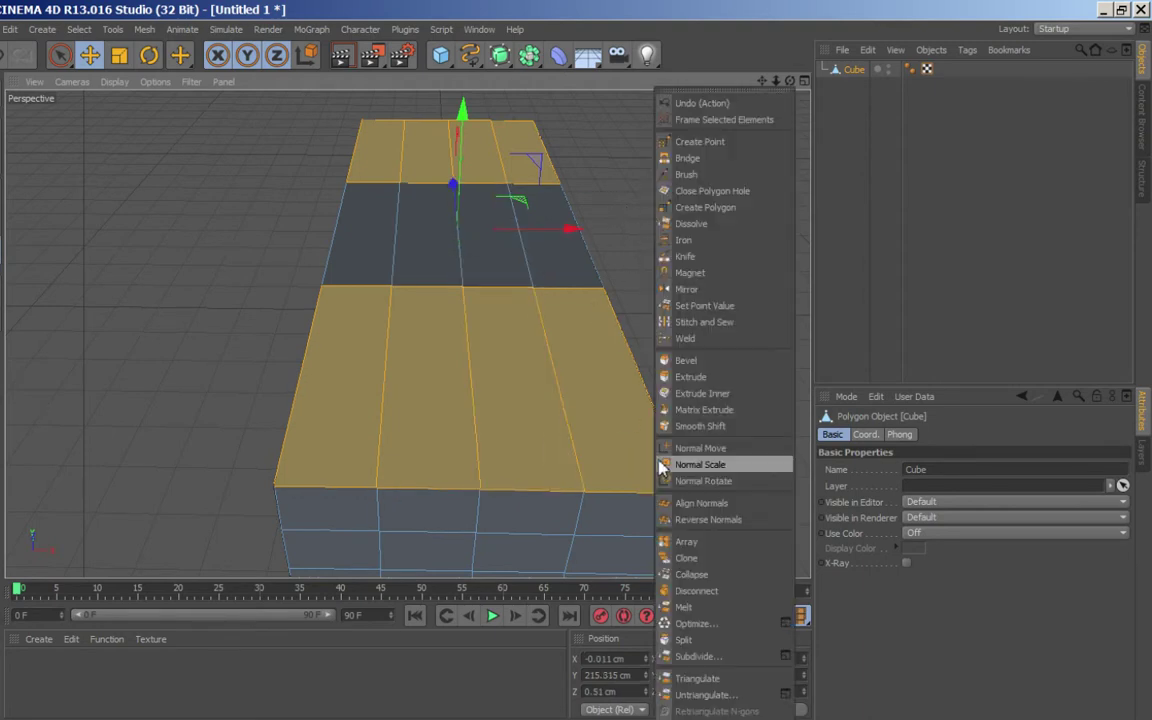
left_click(700, 377)
left_click_drag(699, 386, 621, 386)
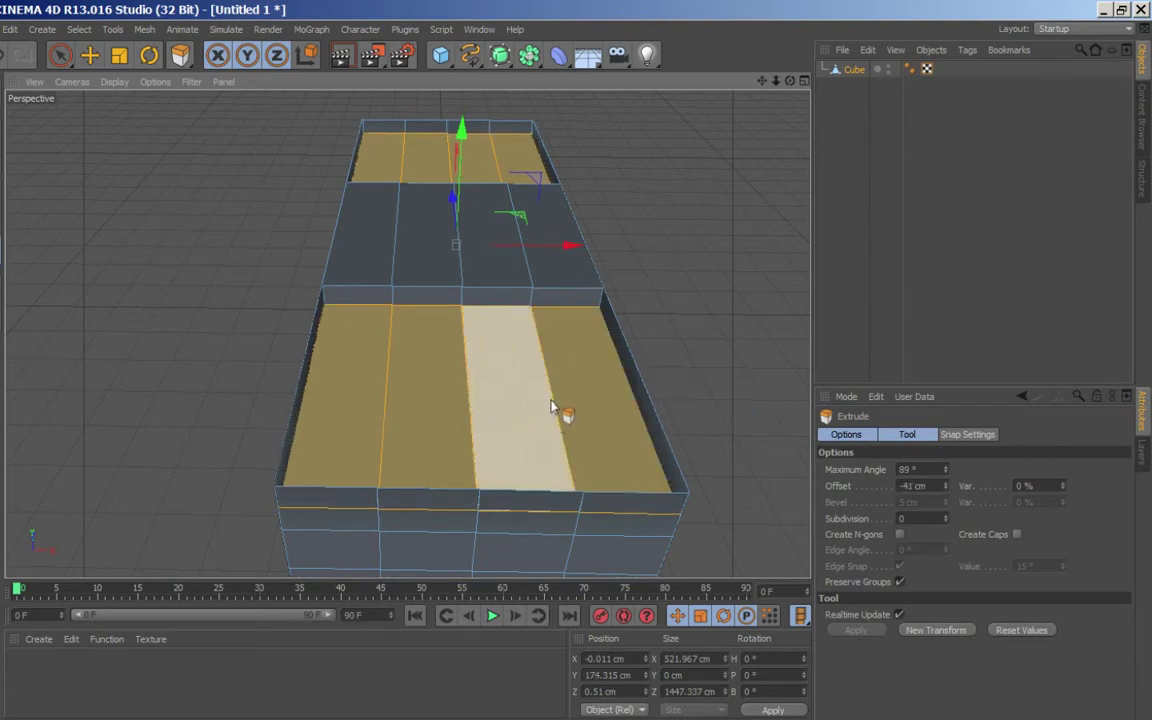
Select the central front and back floor faces and extrude them a further 27 cm inward.
left_click(551, 407)
left_click(450, 417, "shift")
left_click(431, 181, "shift")
left_click(481, 167, "shift")
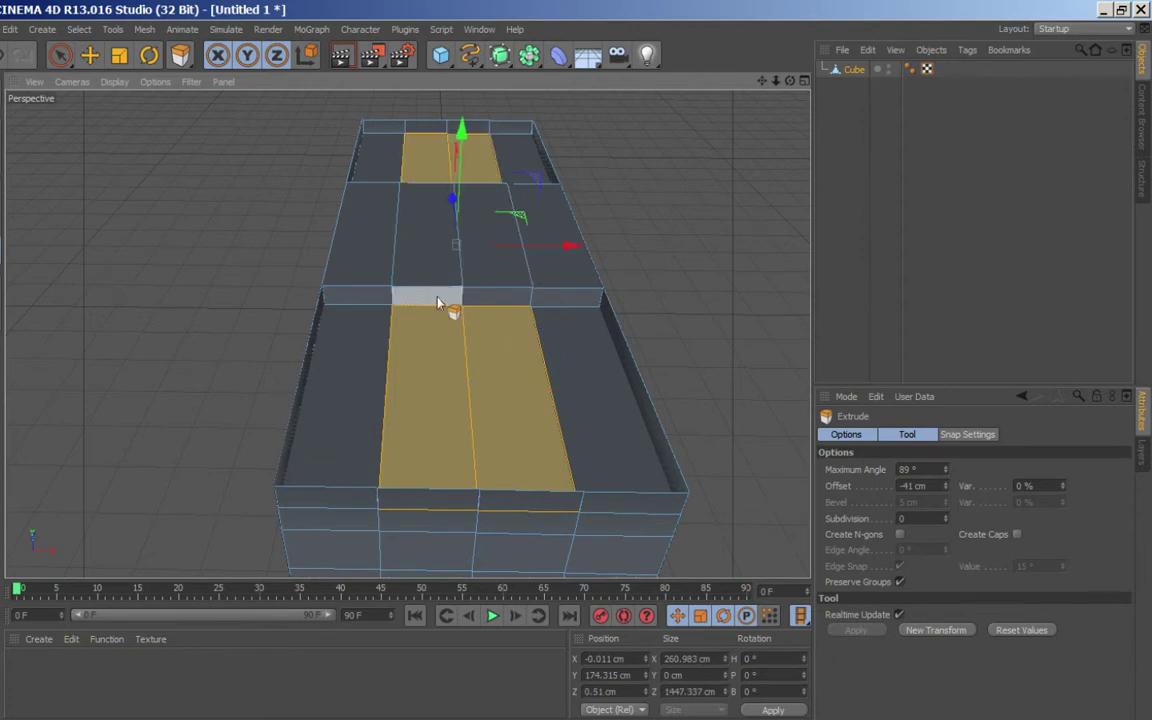
mouse_move(656, 188)
left_mouse_down()
mouse_move(620, 190)
mouse_move(612, 262)
left_mouse_up()
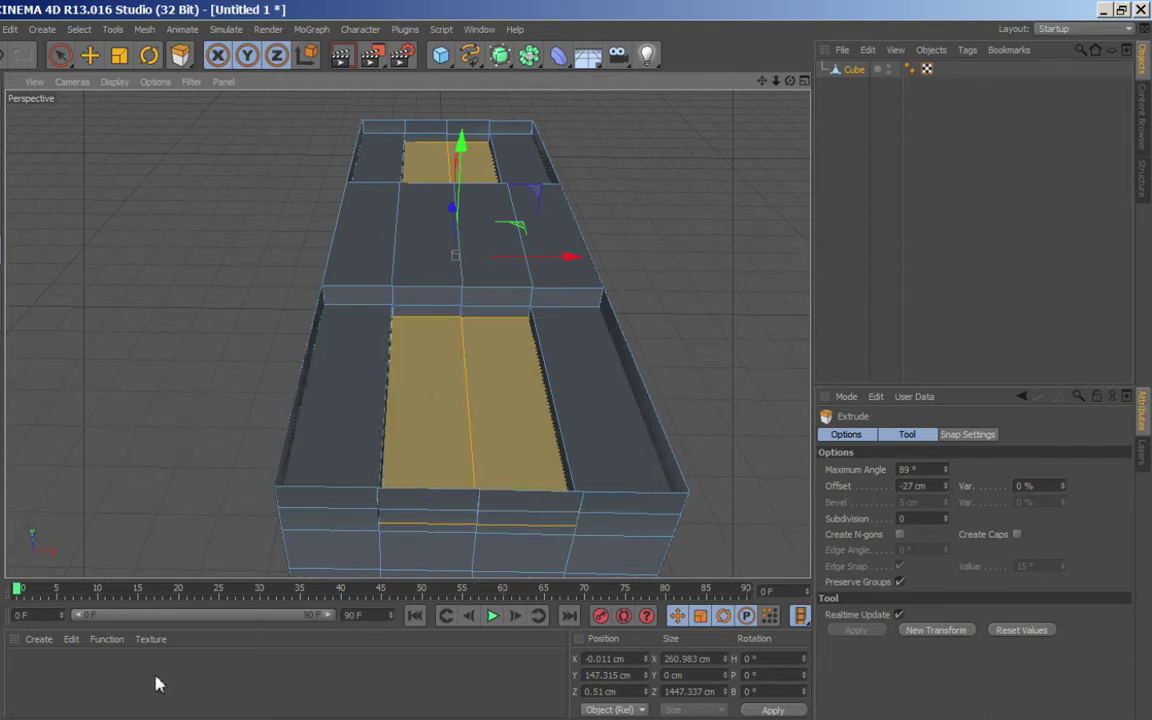
Create a new material and turn off its Specular channel.
right_click(46, 648)
left_click(38, 639)
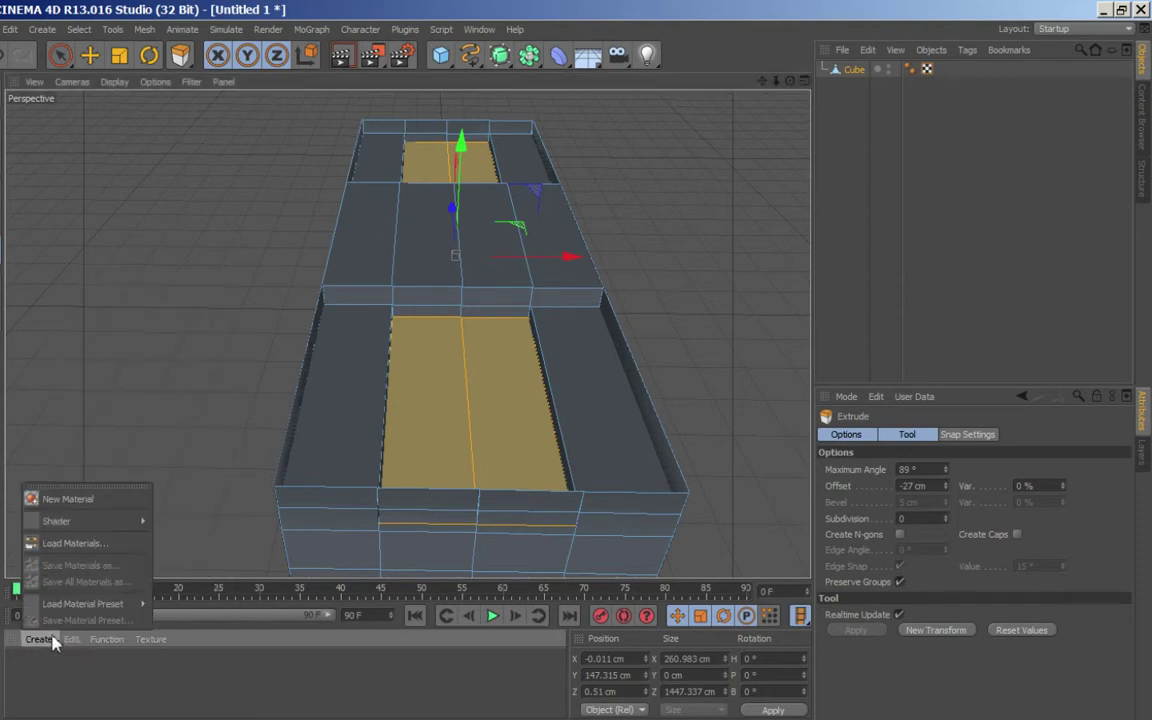
left_click(66, 498)
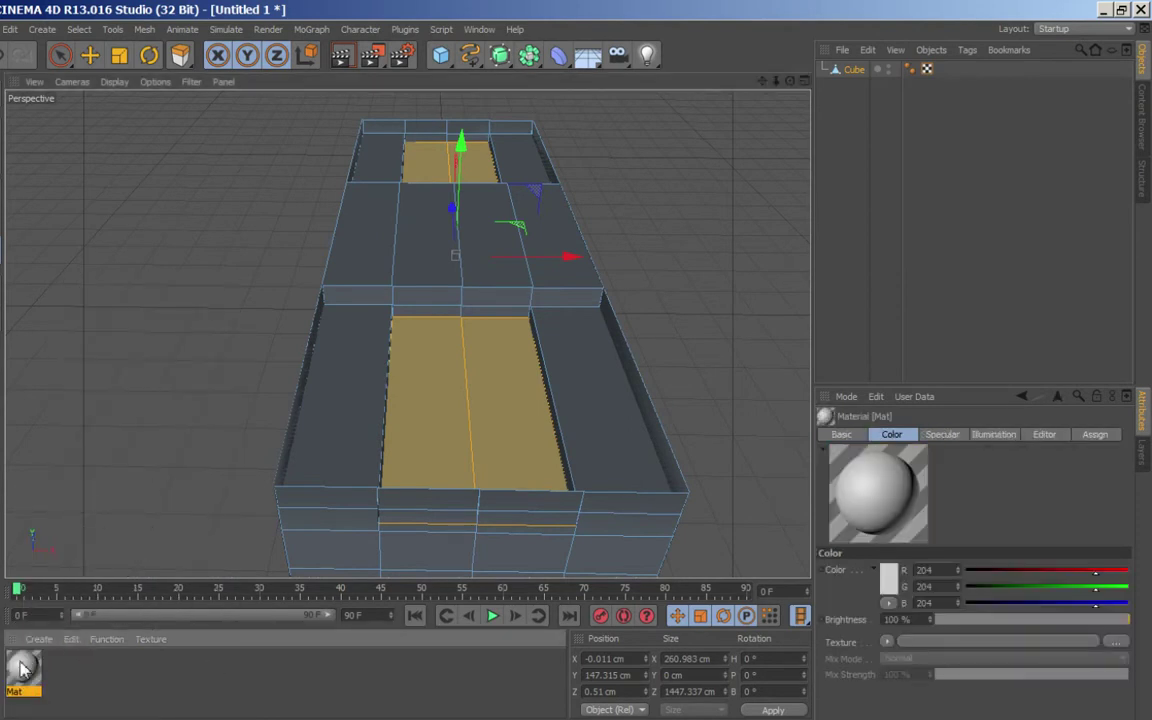
double_click(22, 668)
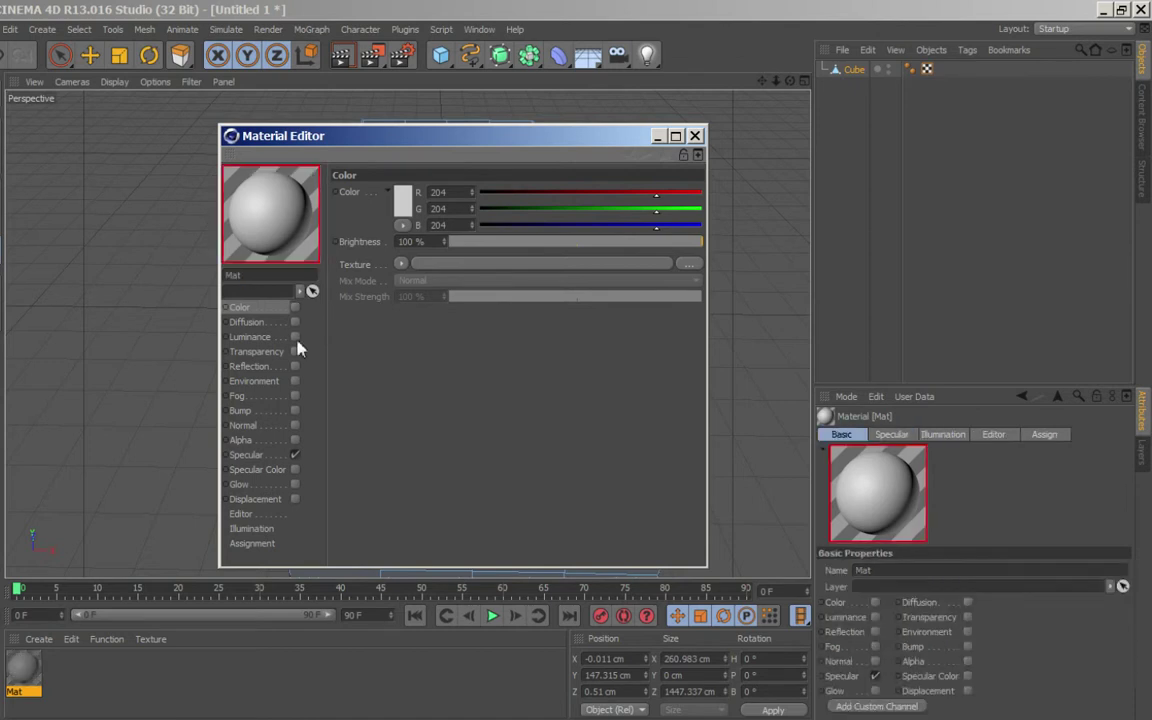
left_click(294, 440)
left_click(295, 455)
left_click(290, 441)
Enable Luminance at 125% brightness and apply the material to the sunken floor strips.
left_click(294, 440)
left_click(250, 337)
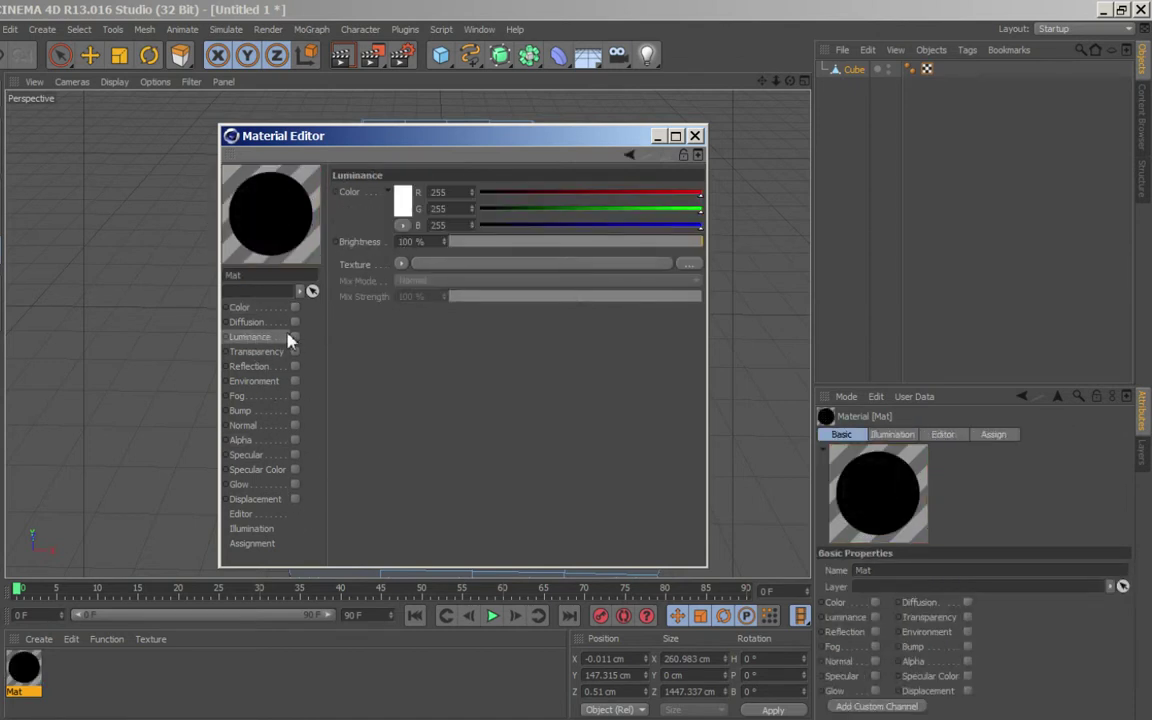
left_click(294, 338)
left_click(410, 241)
type("125")
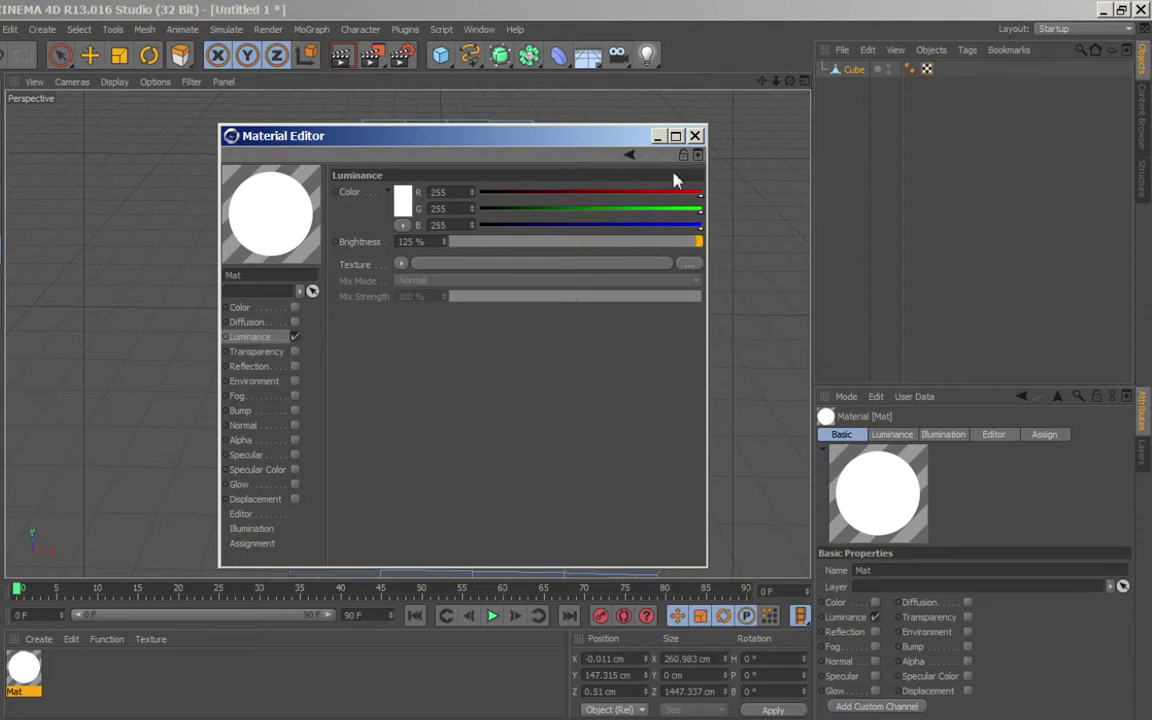
left_click(695, 135)
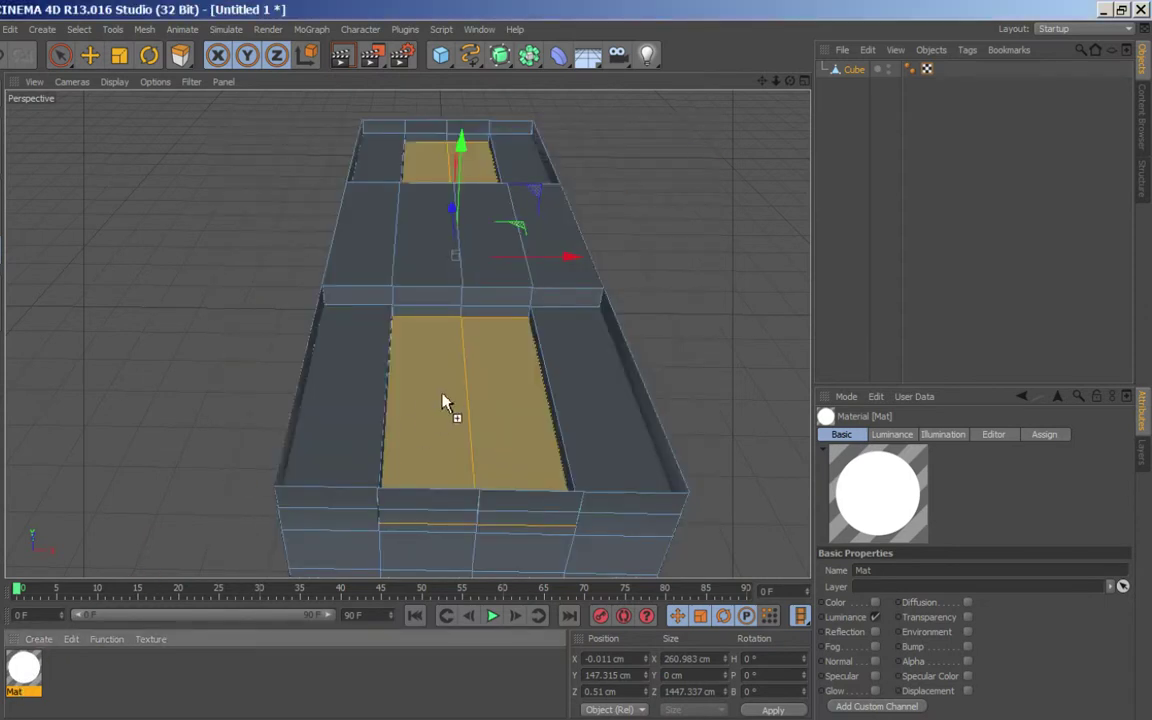
left_click_drag(445, 403, 446, 404)
left_click_drag(869, 173, 679, 324)
left_click_drag(855, 294, 830, 262)
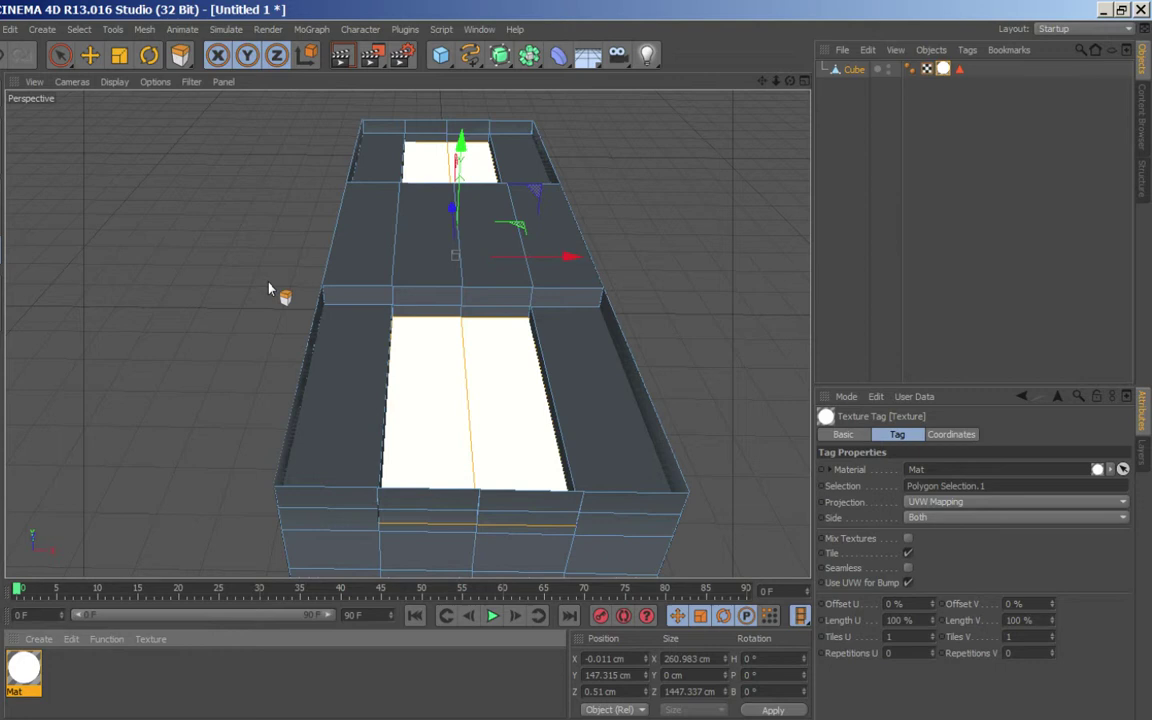
Change Mat's luminance colour to light cyan (RGB 150/241/255) and reapply it to the floor strips.
double_click(24, 668)
left_click(398, 178)
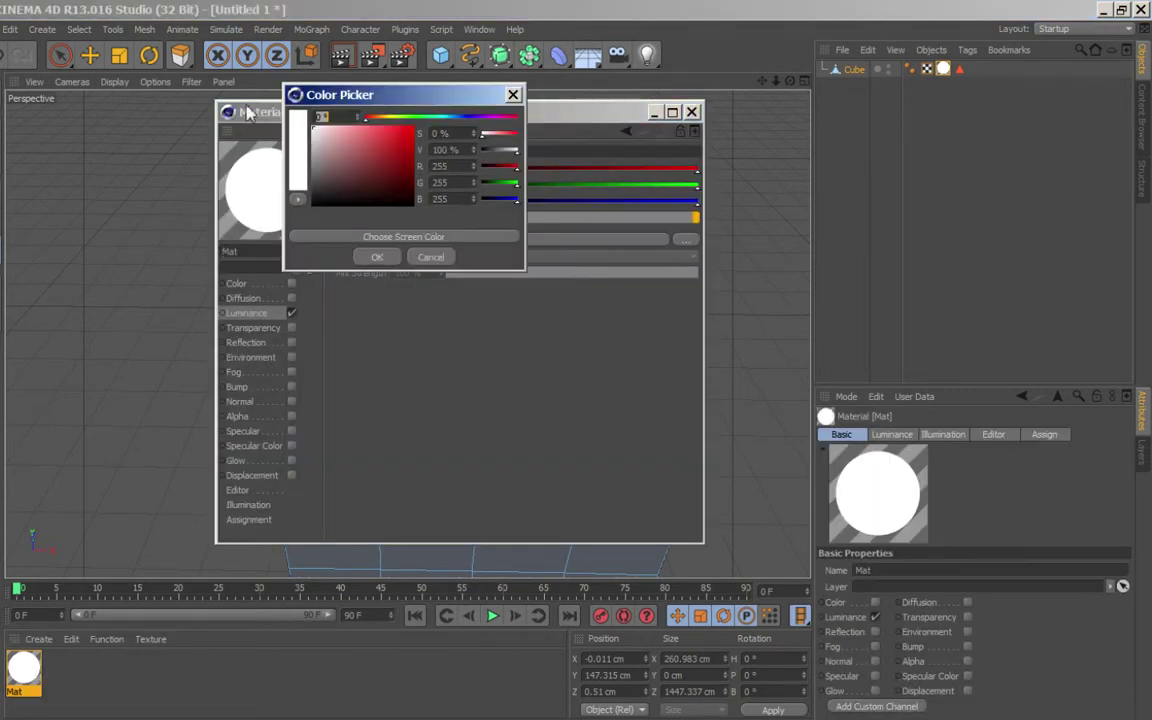
left_click(445, 118)
left_click(353, 127)
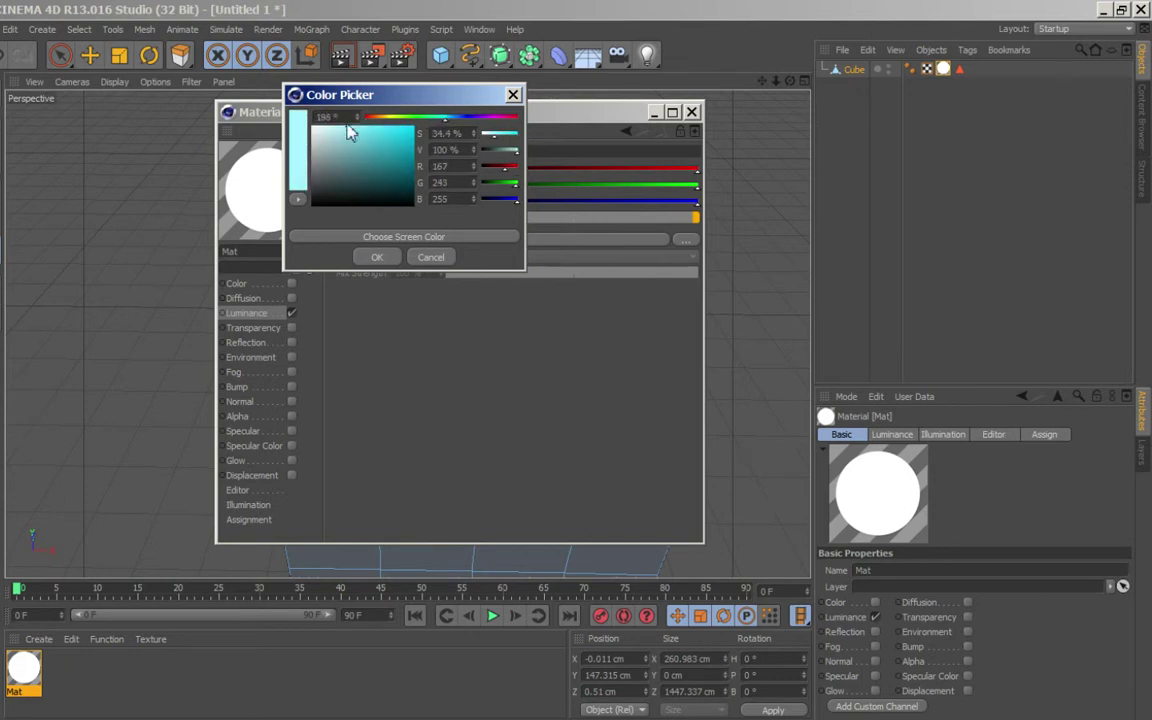
left_click(377, 257)
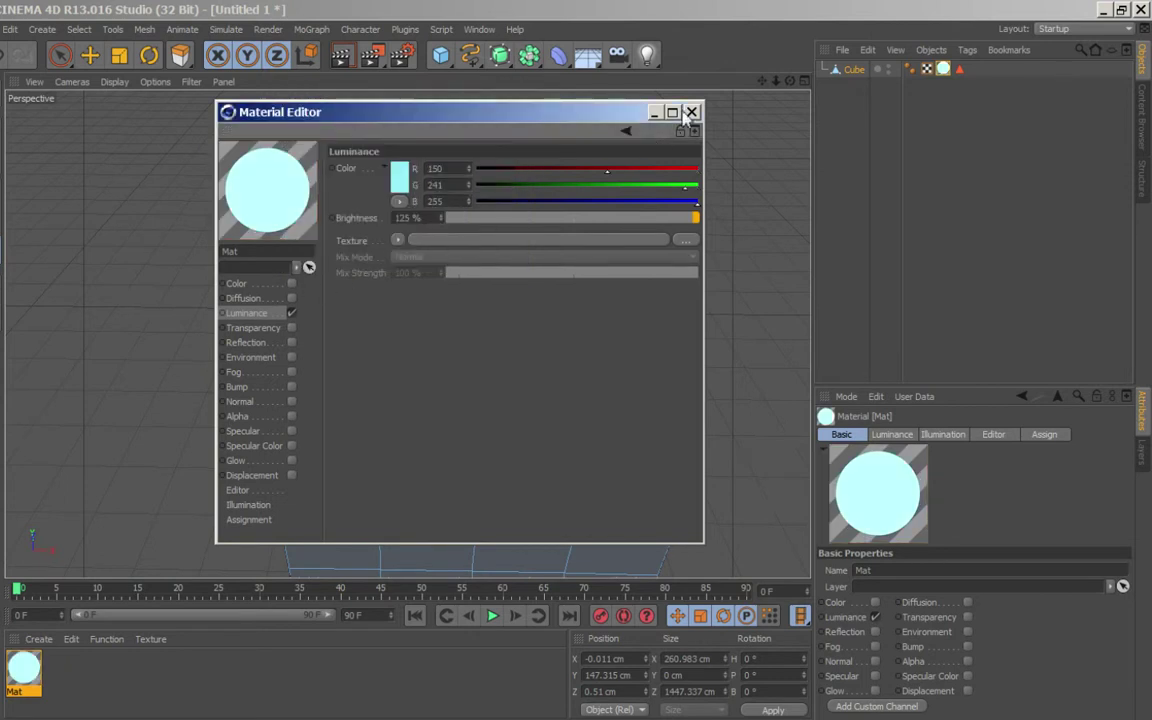
left_click(691, 111)
mouse_move(418, 520)
left_mouse_down()
mouse_move(337, 419)
mouse_move(483, 405)
left_mouse_up()
Select the four side floor strips and create a new material, Mat.1.
left_click(368, 411)
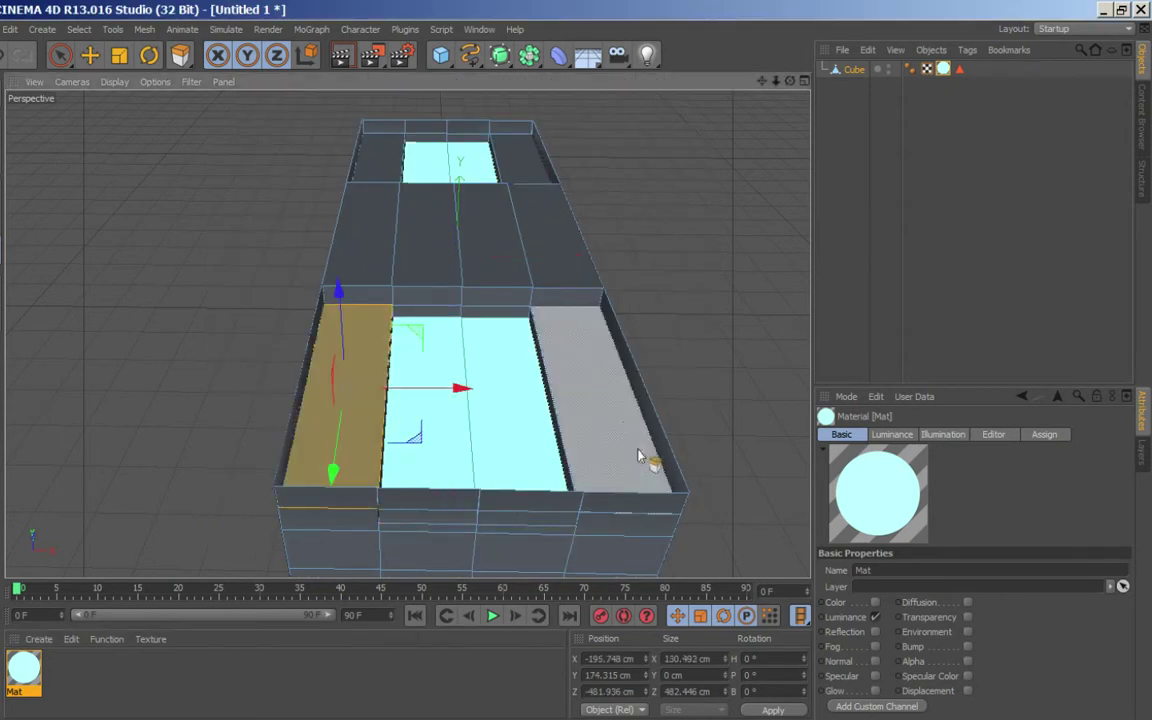
left_click(618, 430, "shift")
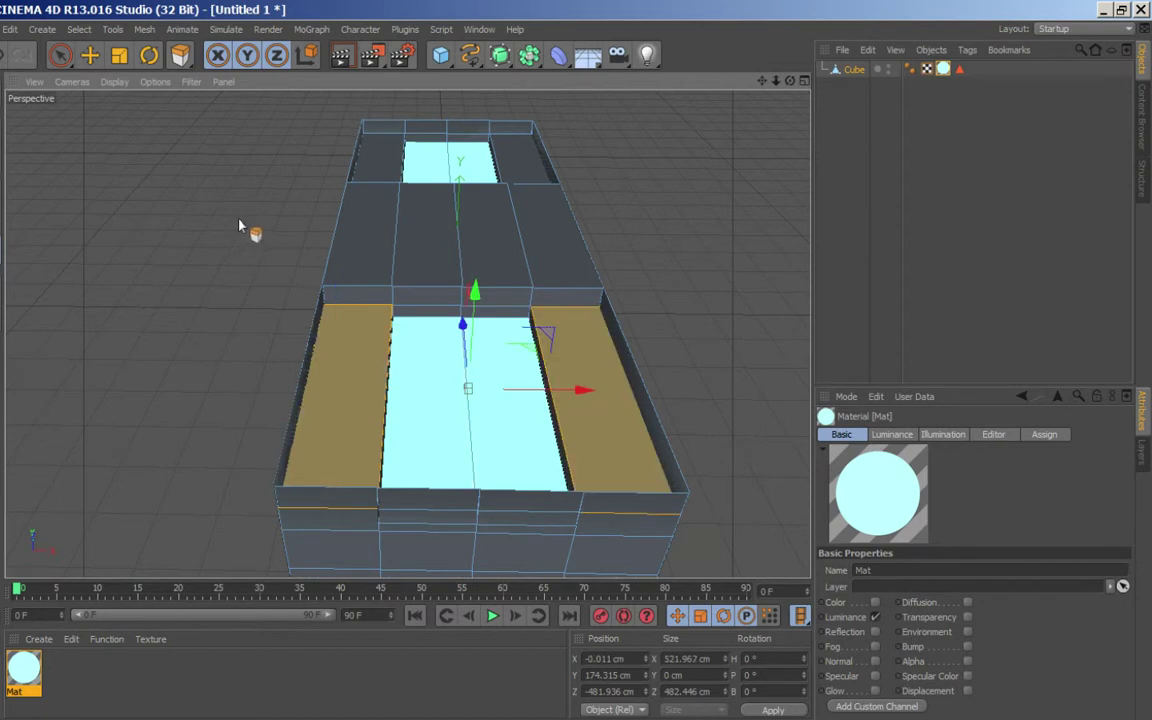
left_click(388, 162, "shift")
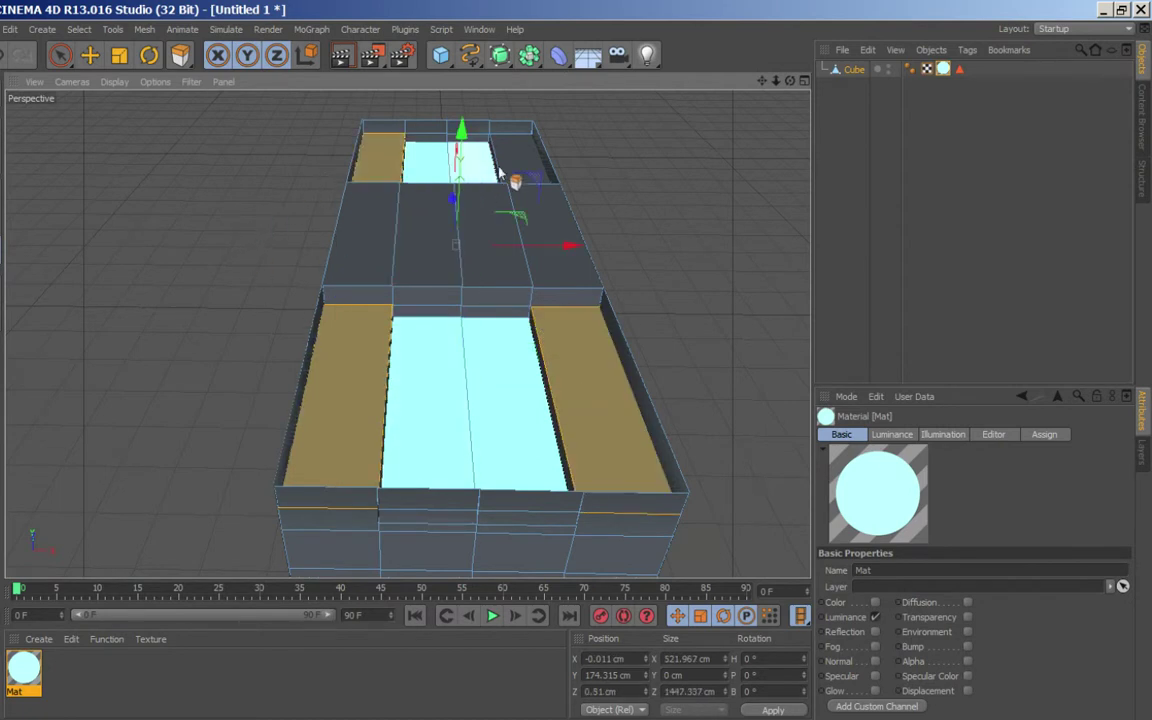
left_click(514, 165, "shift")
double_click(62, 683)
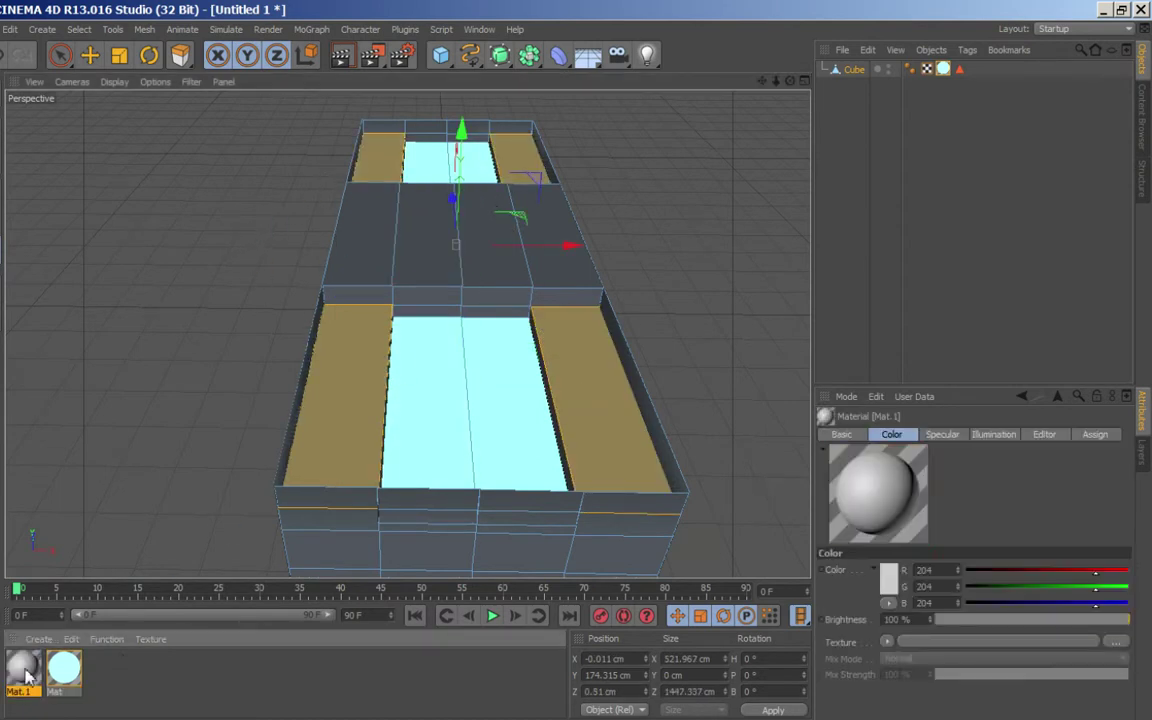
double_click(24, 668)
Give Mat.1 a pale yellow luminance with Color and Specular off, and apply it to the side strips.
left_click(252, 285)
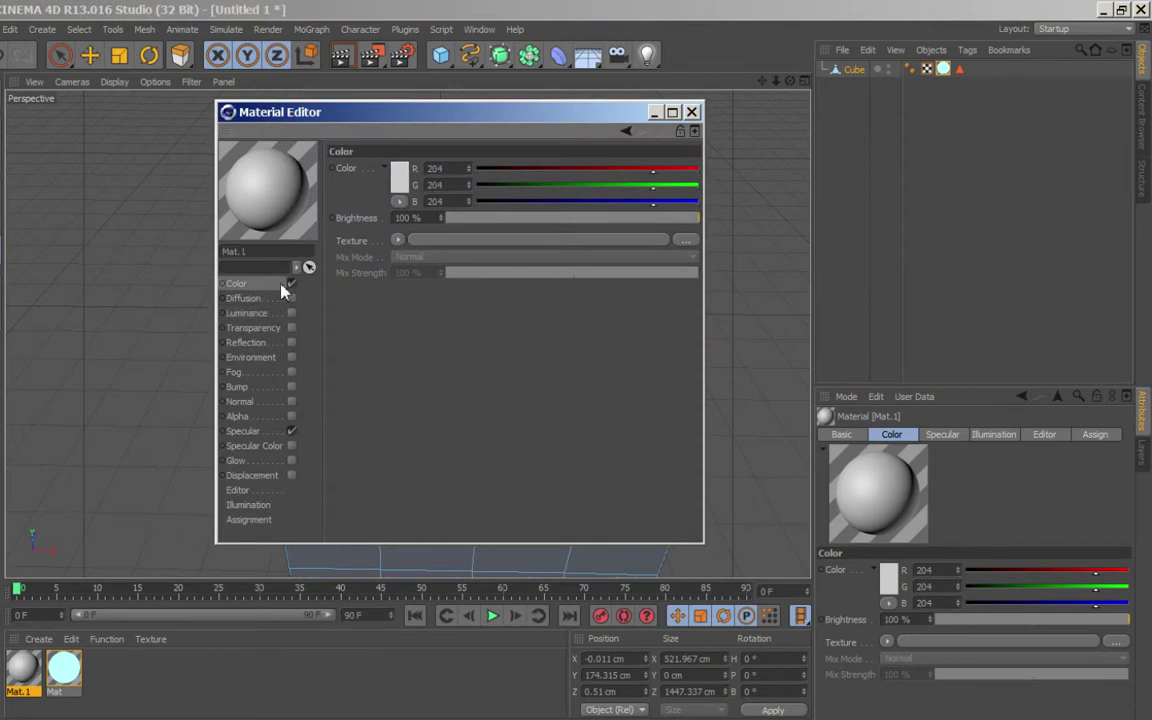
left_click(291, 283)
left_click(291, 430)
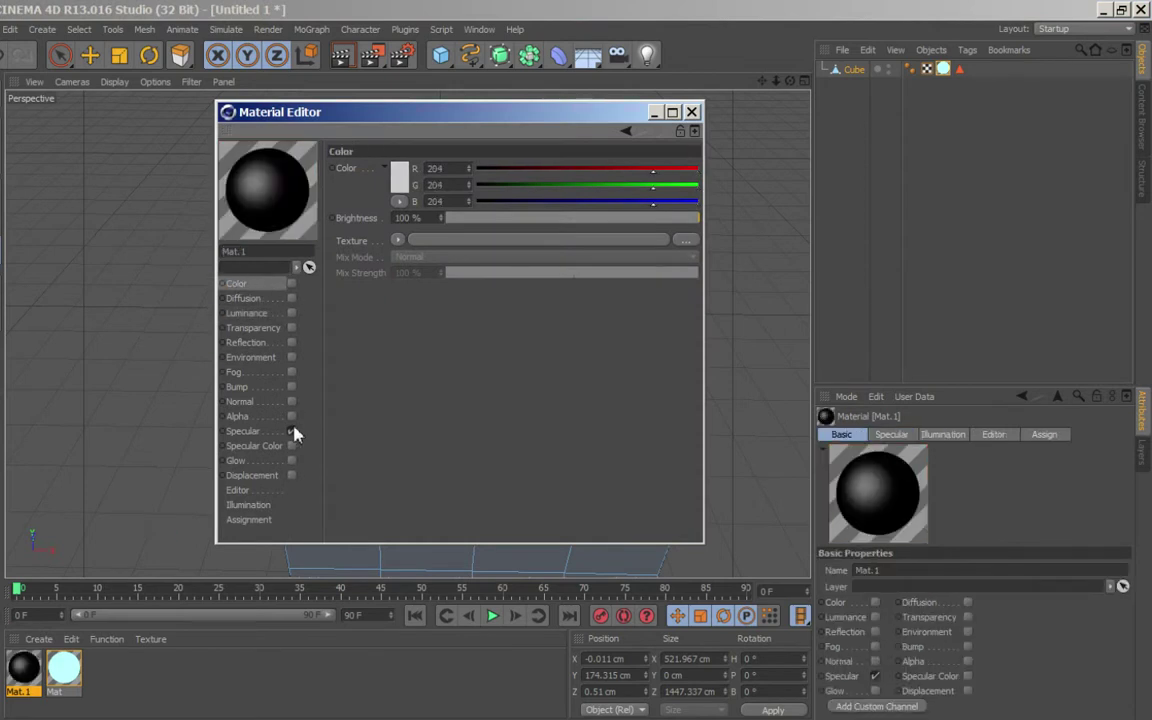
left_click(246, 313)
left_click(291, 313)
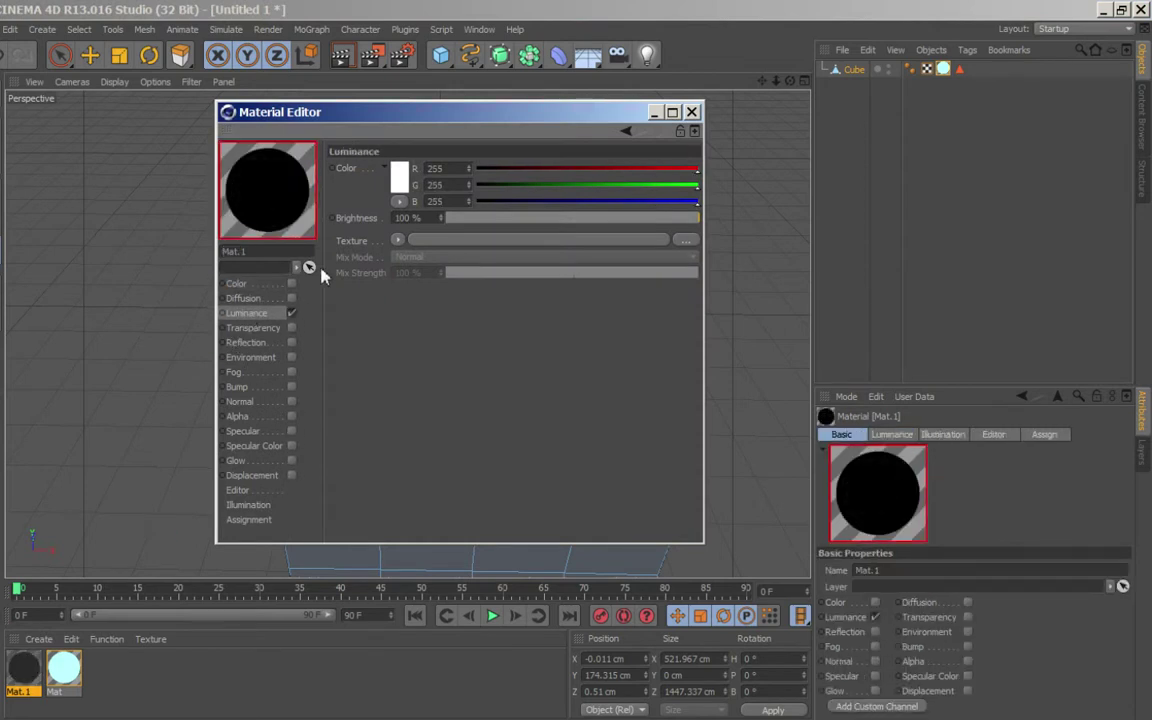
left_click(399, 177)
mouse_move(416, 108)
left_mouse_down()
mouse_move(506, 110)
mouse_move(385, 131)
mouse_move(398, 140)
mouse_move(348, 100)
left_mouse_up()
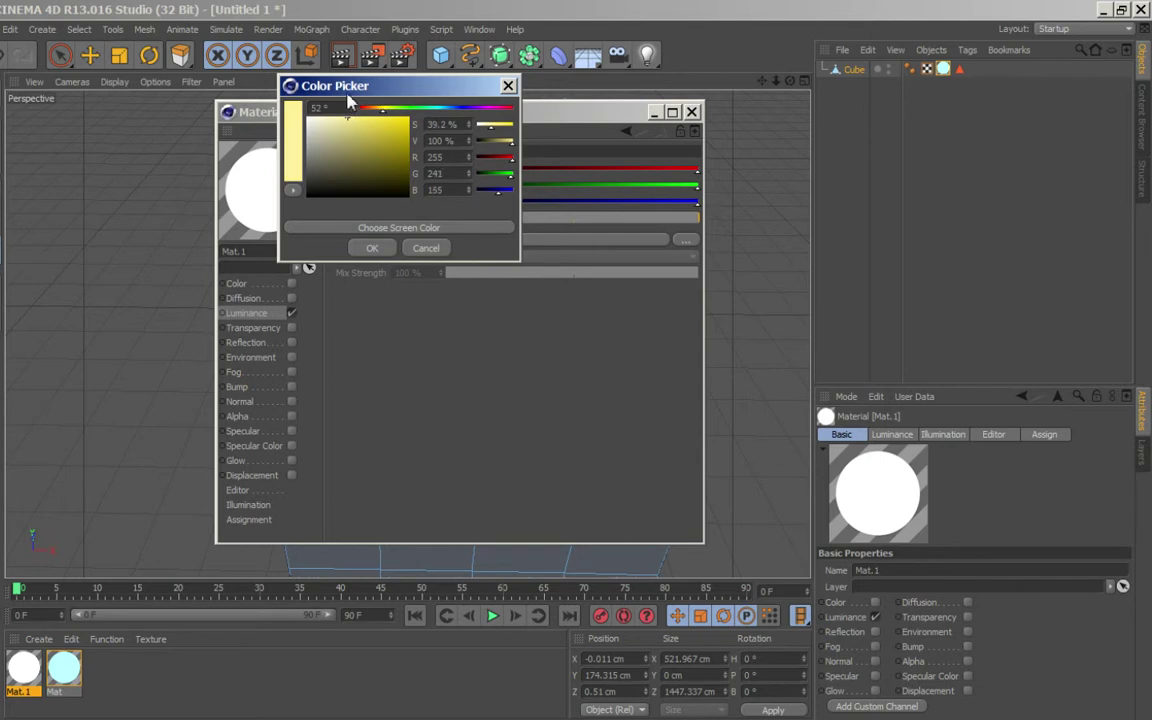
left_click(371, 248)
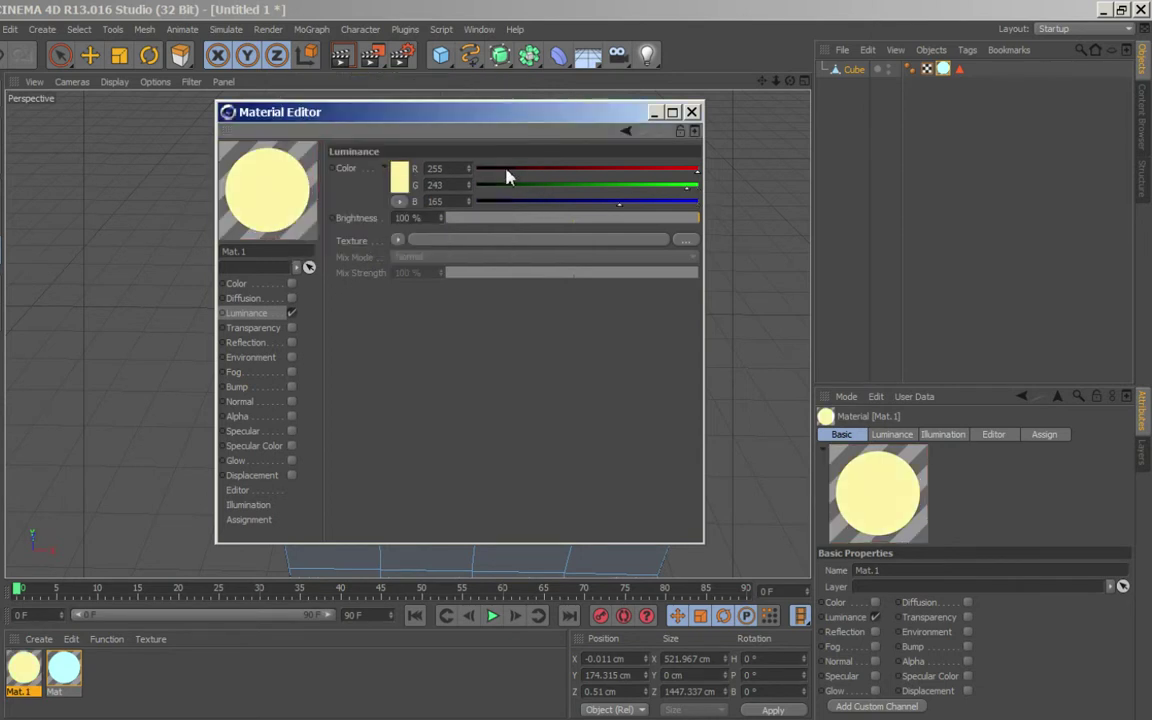
left_click(691, 111)
left_click_drag(24, 668, 337, 432)
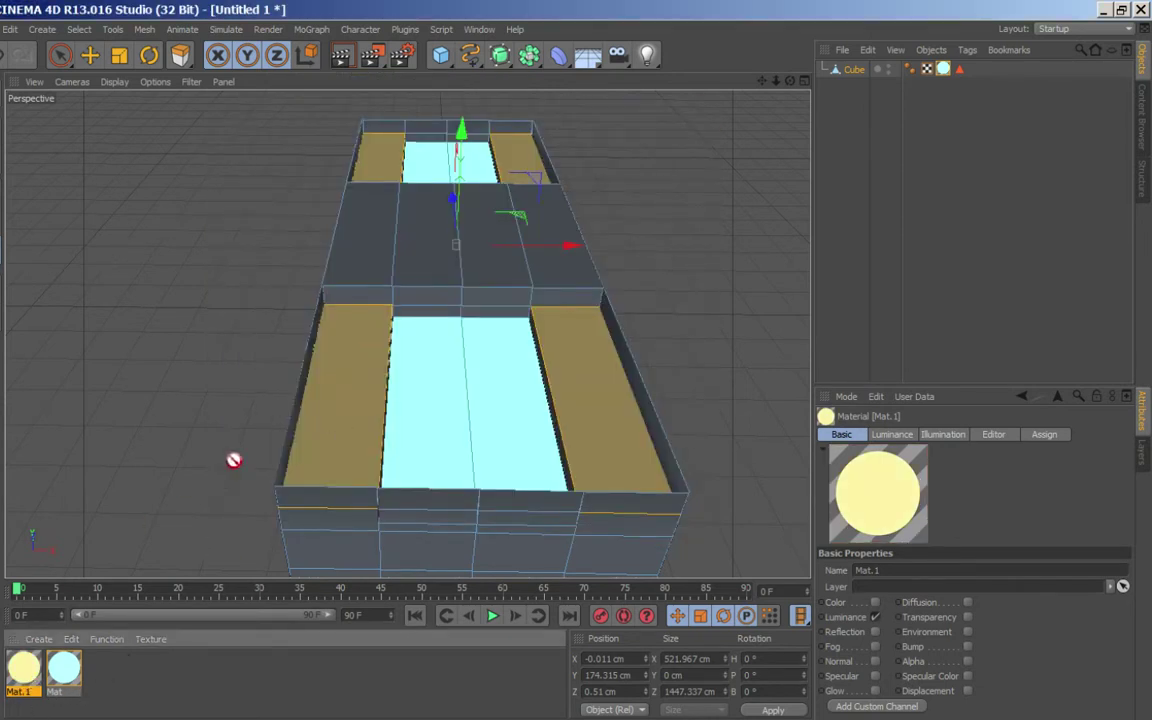
Set Mat.1's luminance brightness to 120%.
left_click(858, 232)
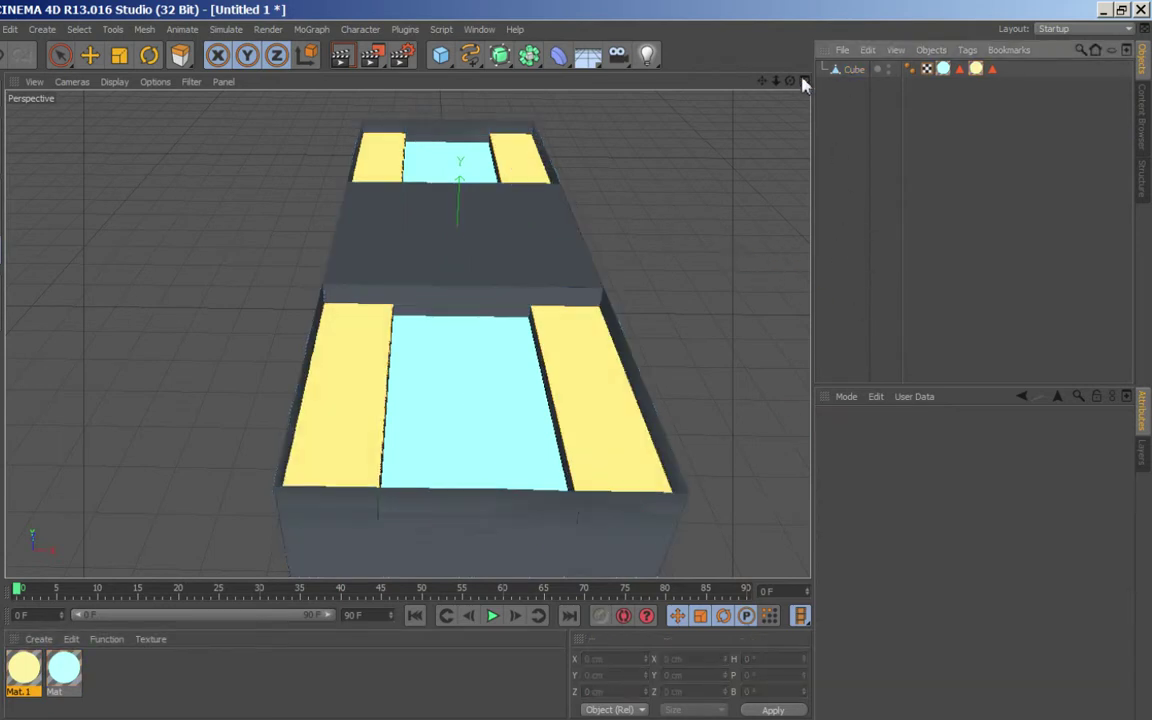
left_click_drag(762, 84, 661, 134)
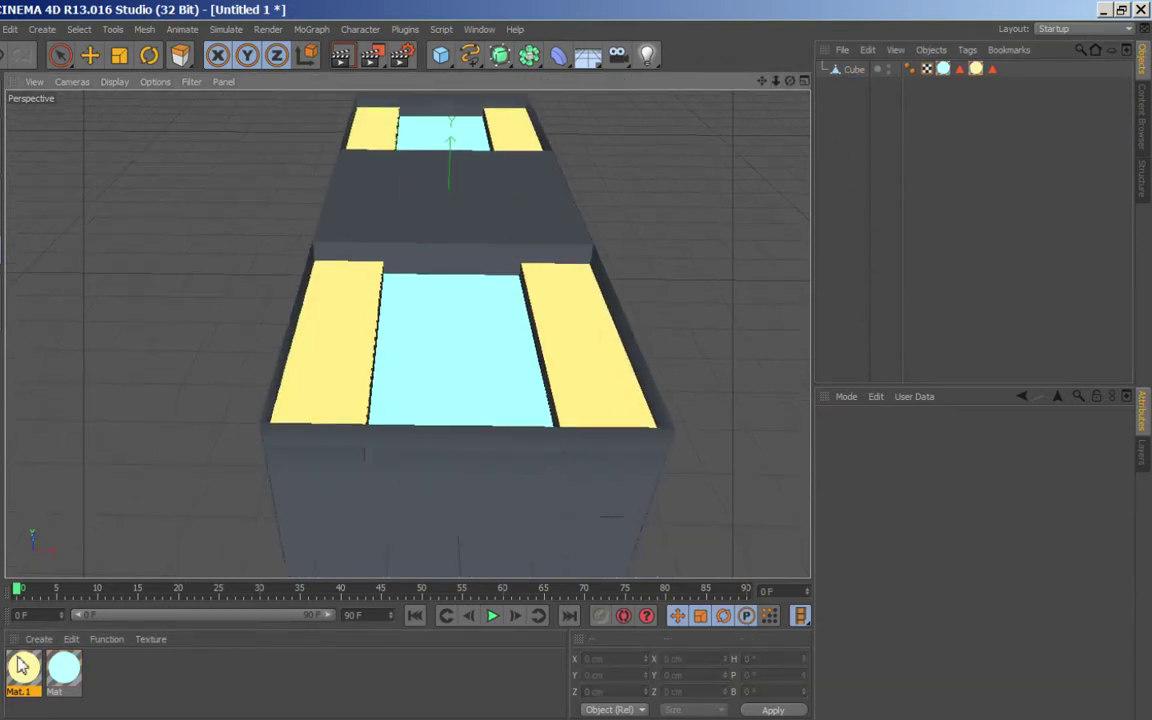
double_click(18, 665)
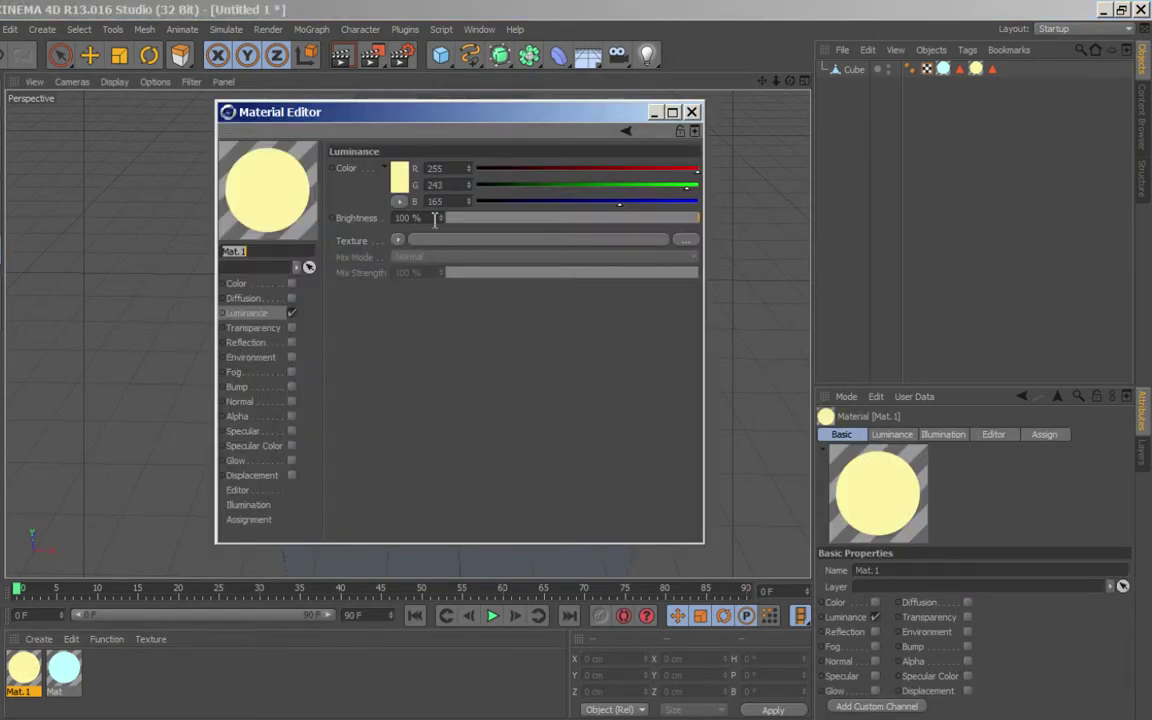
key("BackSpace")
type("0")
key("Return")
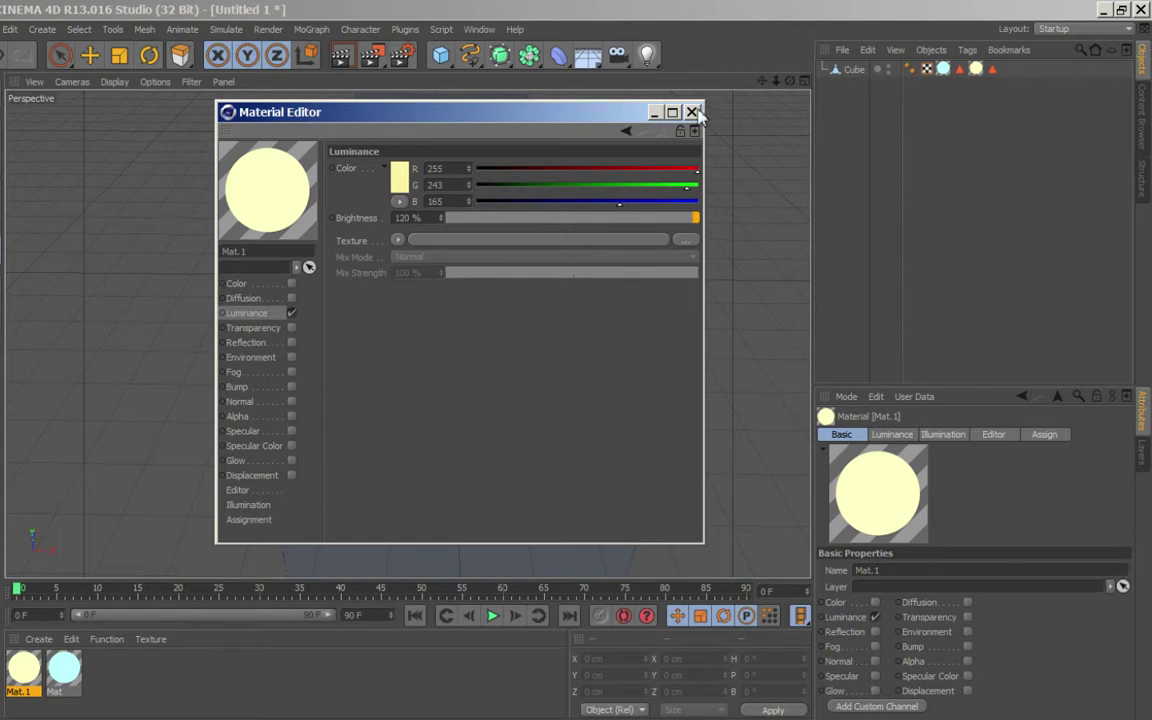
left_click(698, 113)
left_click(1140, 10)
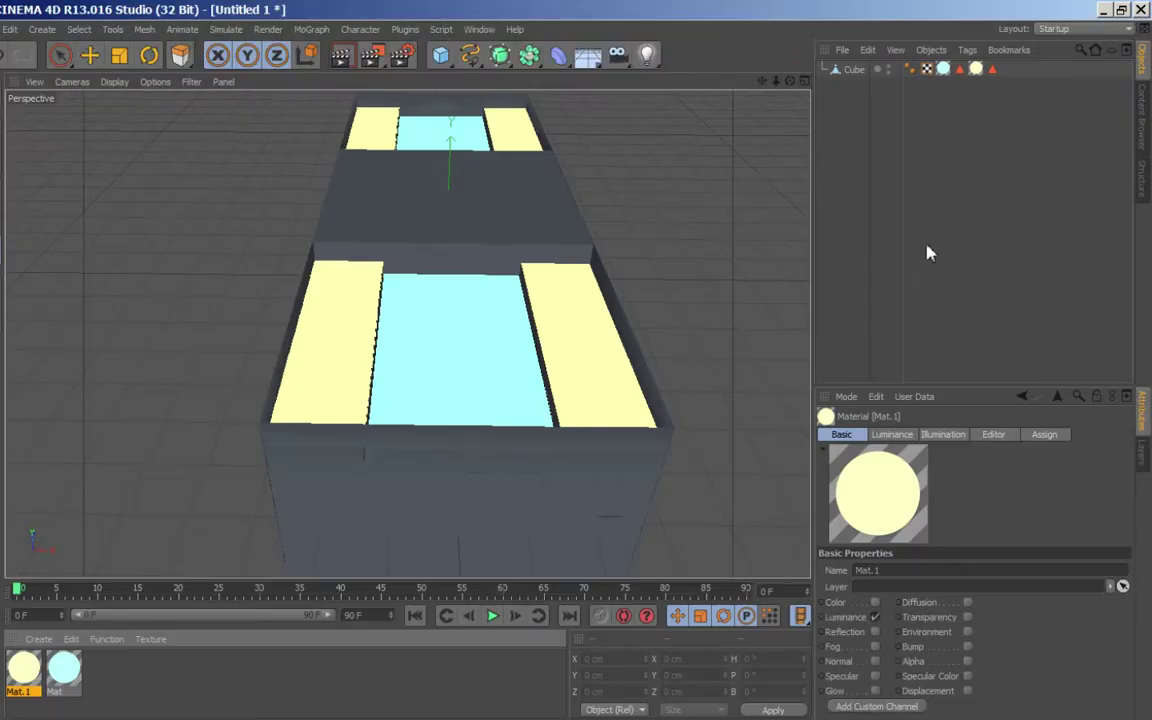
Select the central floor polygons and move them down on Y to about −258 cm.
mouse_move(779, 86)
left_mouse_down()
mouse_move(679, 83)
mouse_move(776, 81)
left_mouse_up()
left_click(851, 70)
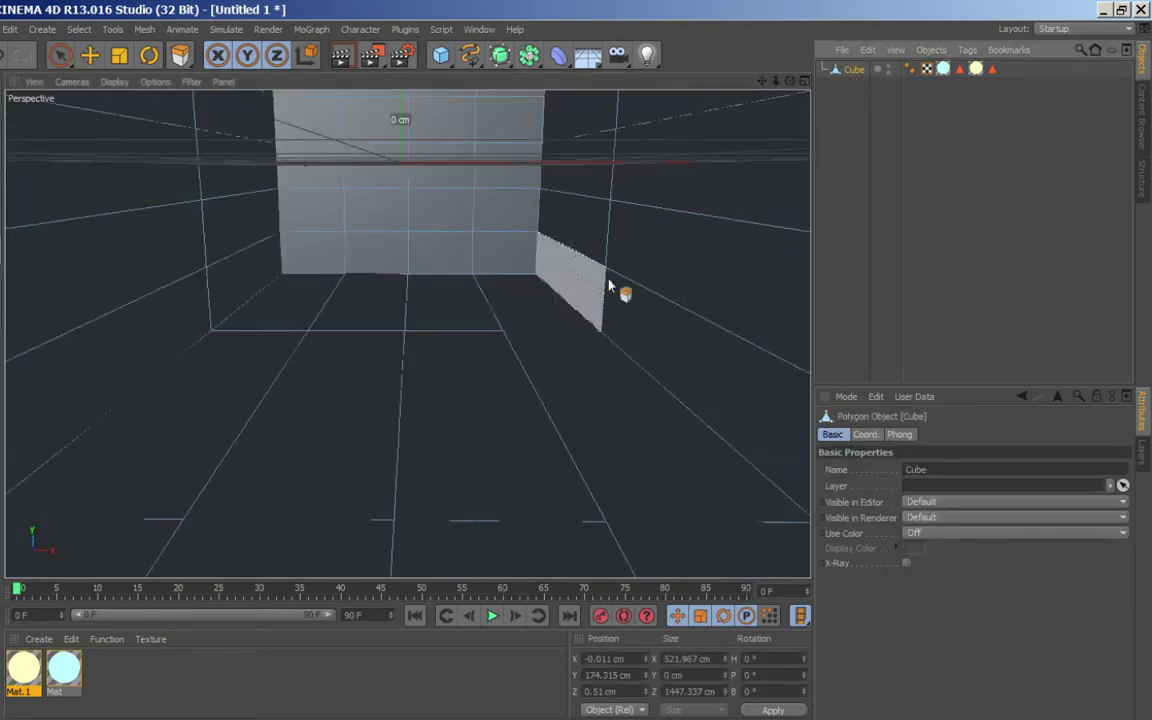
mouse_move(257, 620)
left_mouse_down()
mouse_move(317, 564)
mouse_move(350, 470)
left_mouse_up()
left_click(480, 316, "shift")
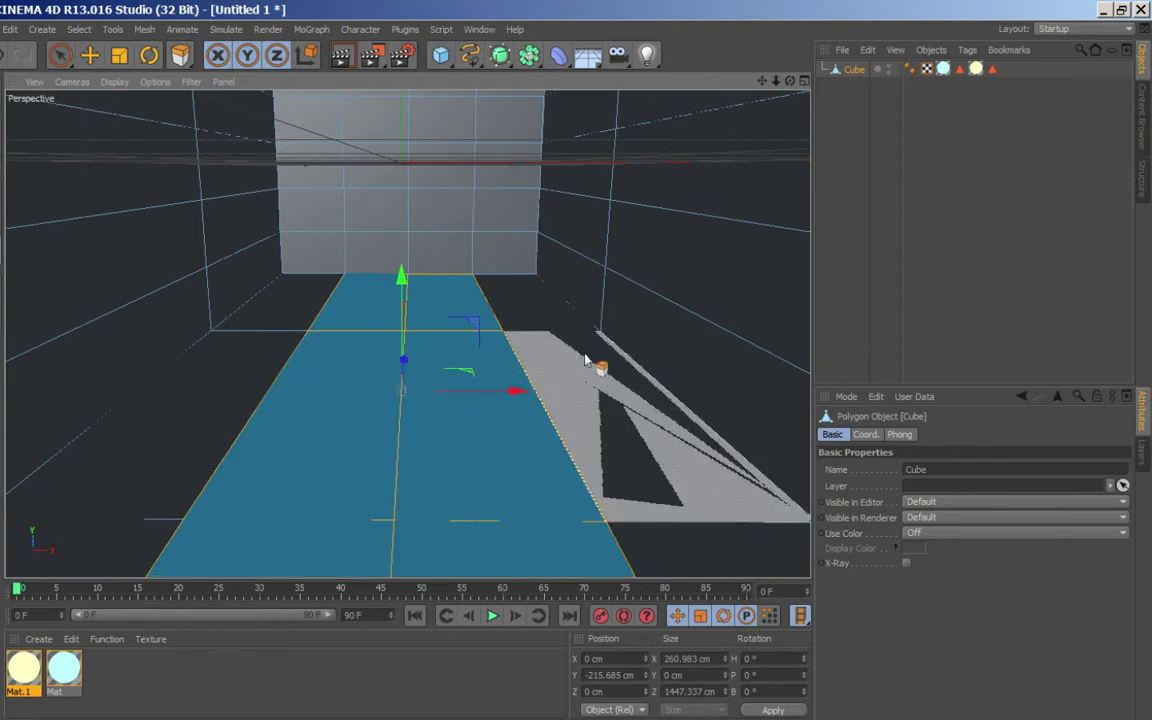
left_click_drag(495, 550, 599, 368)
left_click_drag(400, 272, 400, 300)
left_click_drag(401, 412, 401, 418)
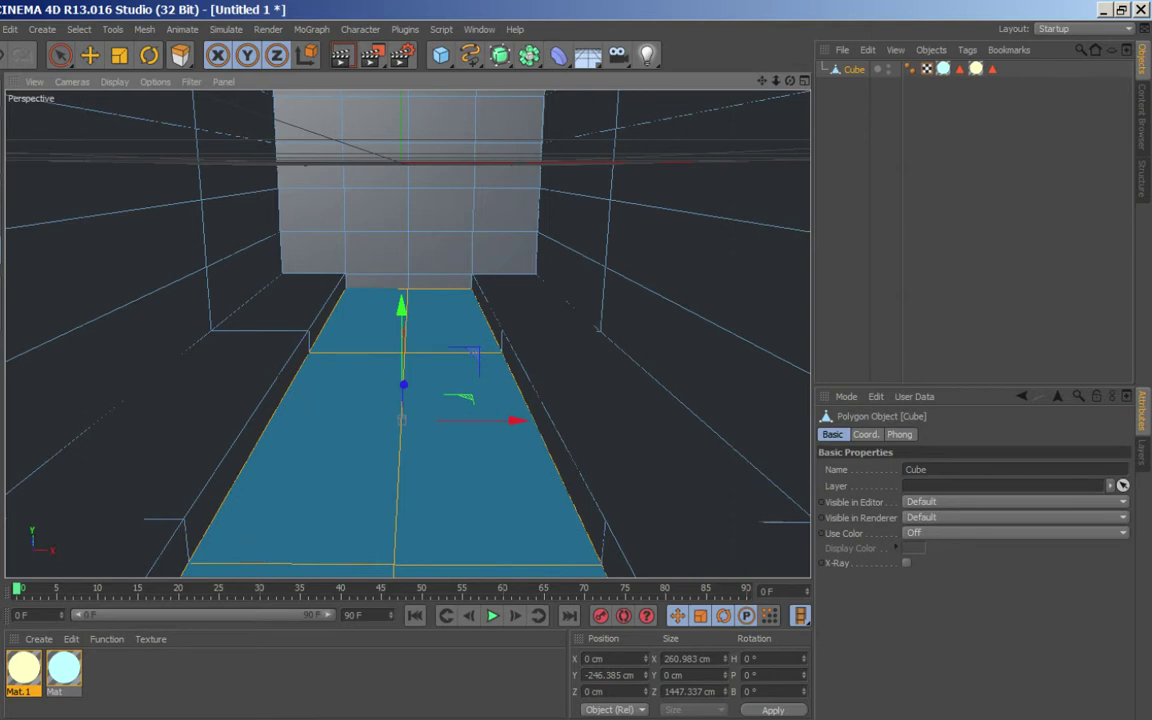
left_click_drag(63, 668, 540, 366)
left_click_drag(402, 400, 402, 412)
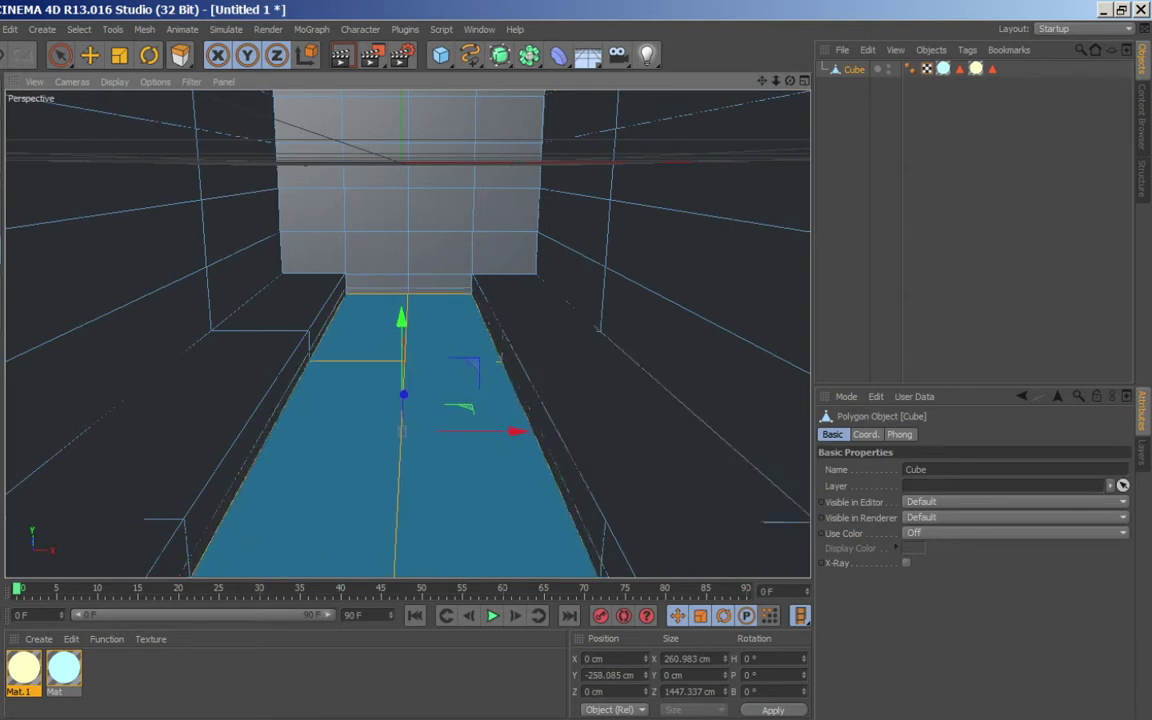
left_click_drag(24, 668, 460, 410)
Smooth Shift the central floor downward into a deep channel.
right_click(460, 410)
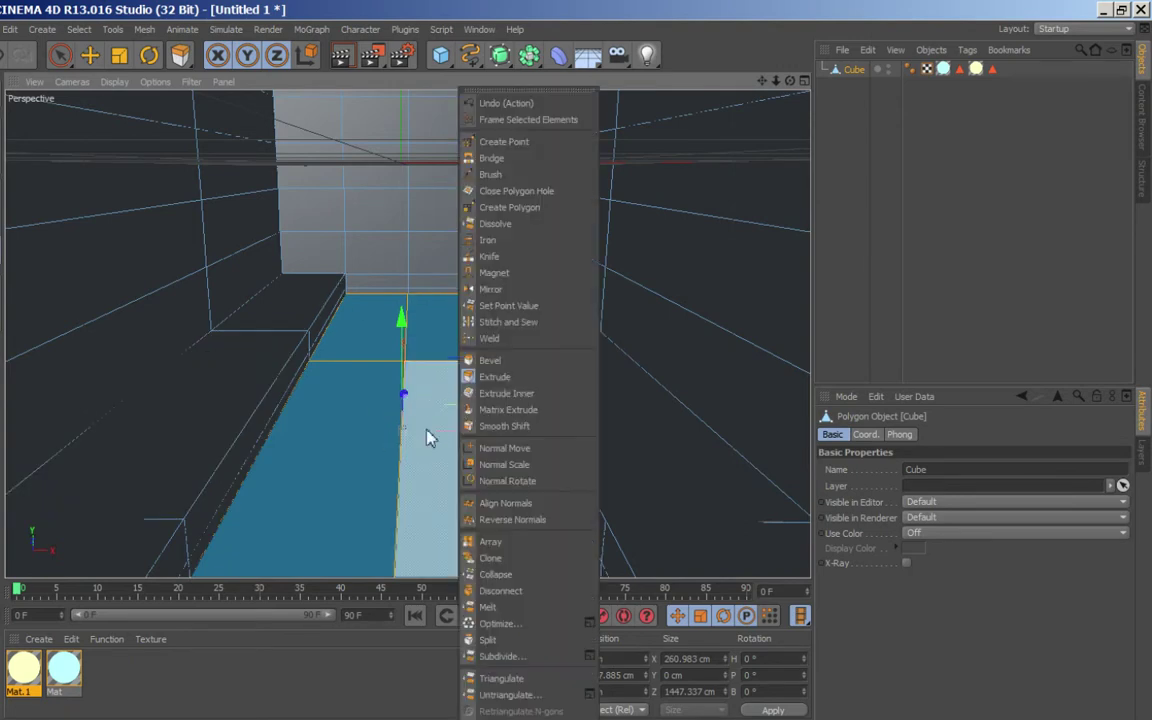
left_click(504, 426)
left_click_drag(360, 370, 360, 560)
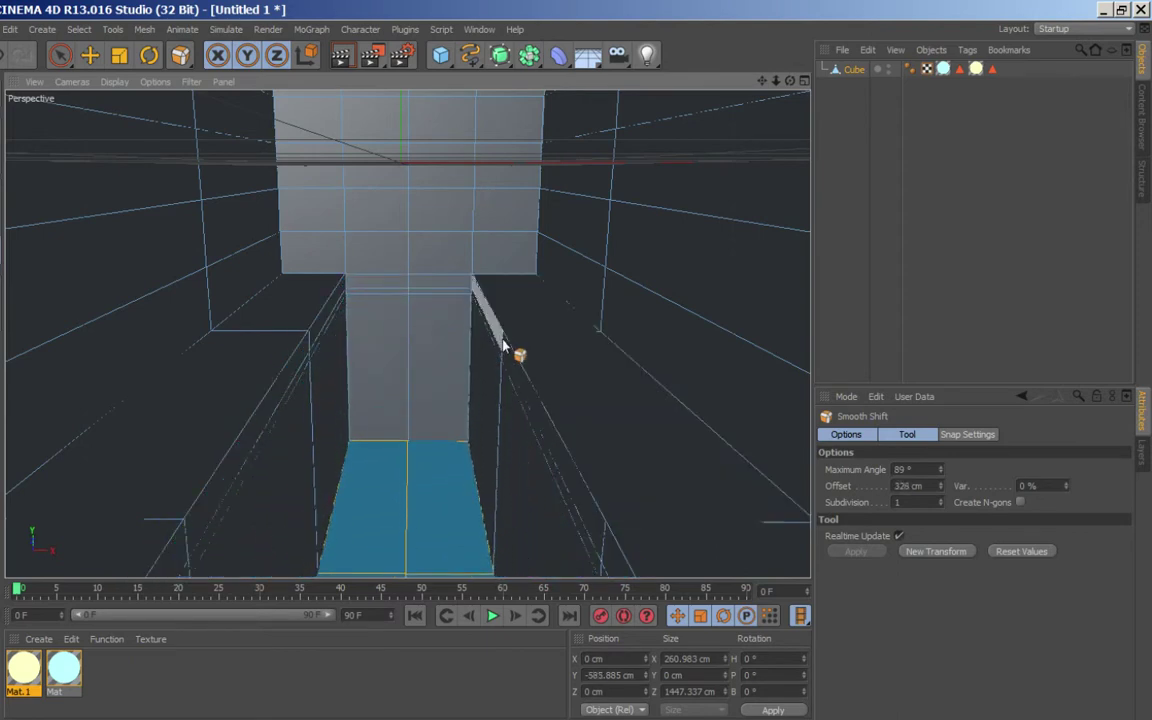
Extrude Inner the floor polygons with an offset of about 91 cm to form a narrower strip.
right_click(460, 374)
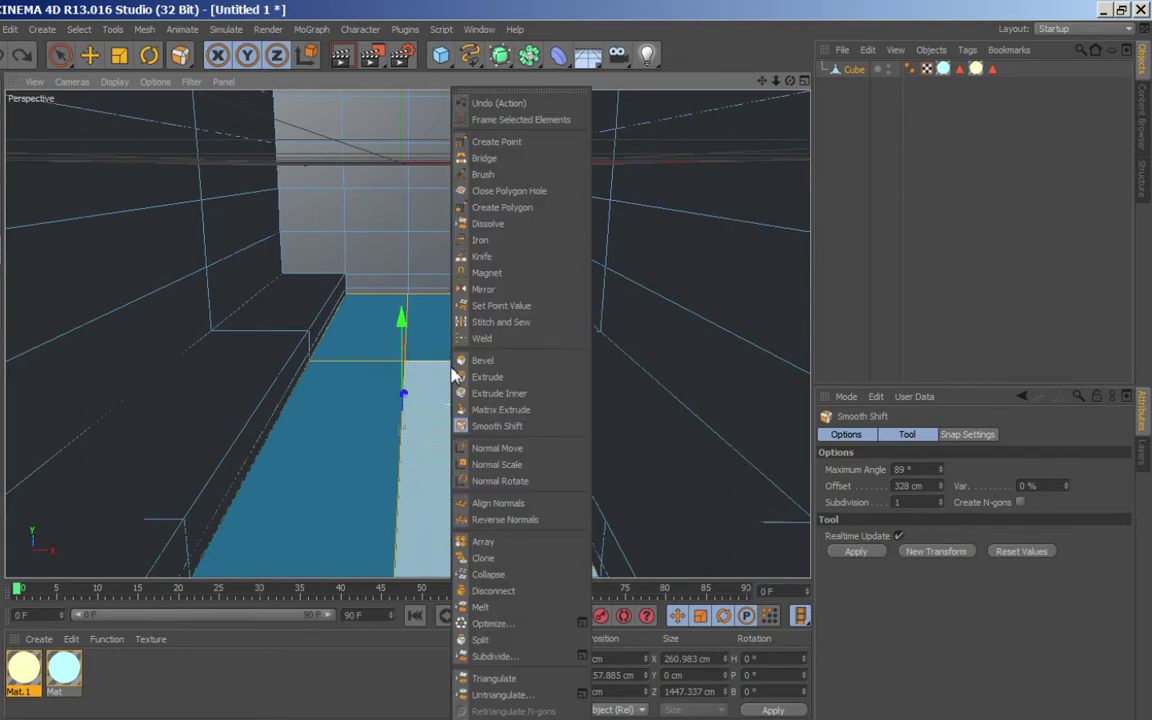
left_click(505, 393)
left_click_drag(506, 404, 620, 404)
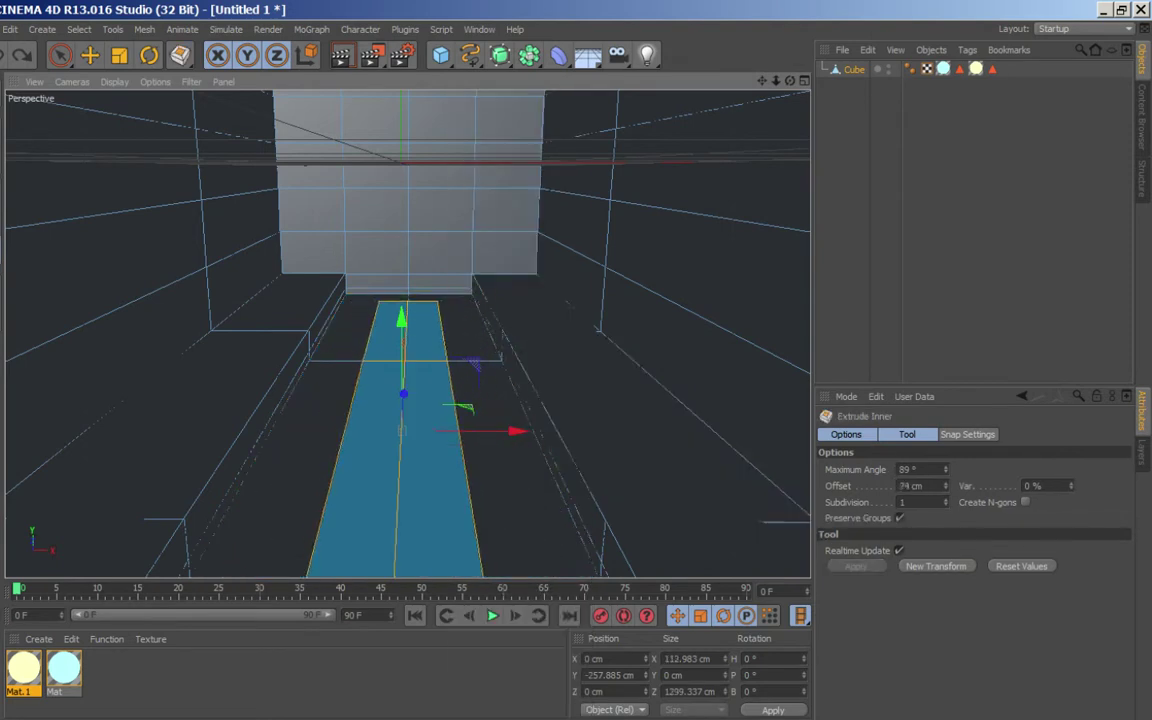
mouse_move(620, 404)
left_mouse_down()
mouse_move(475, 404)
mouse_move(472, 362)
left_mouse_up()
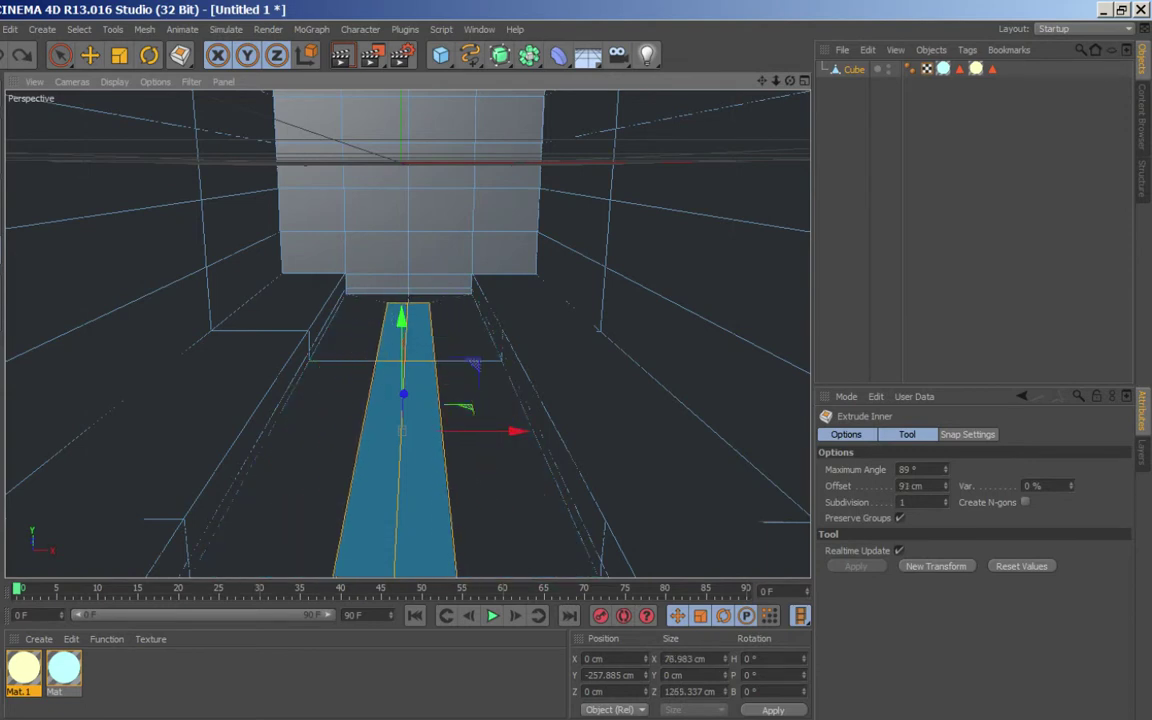
left_click(127, 684)
Create Mat.2, switch off its Color channel, and resize the Material Editor to uncover the viewport.
double_click(64, 668)
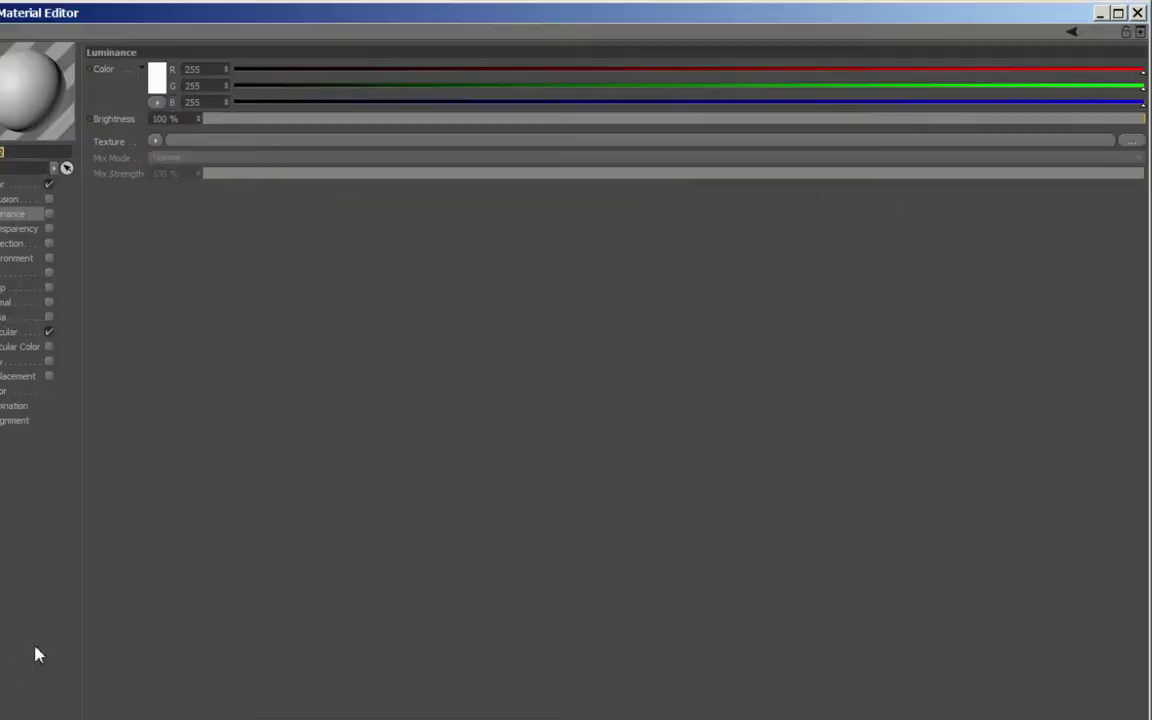
left_click(2, 186)
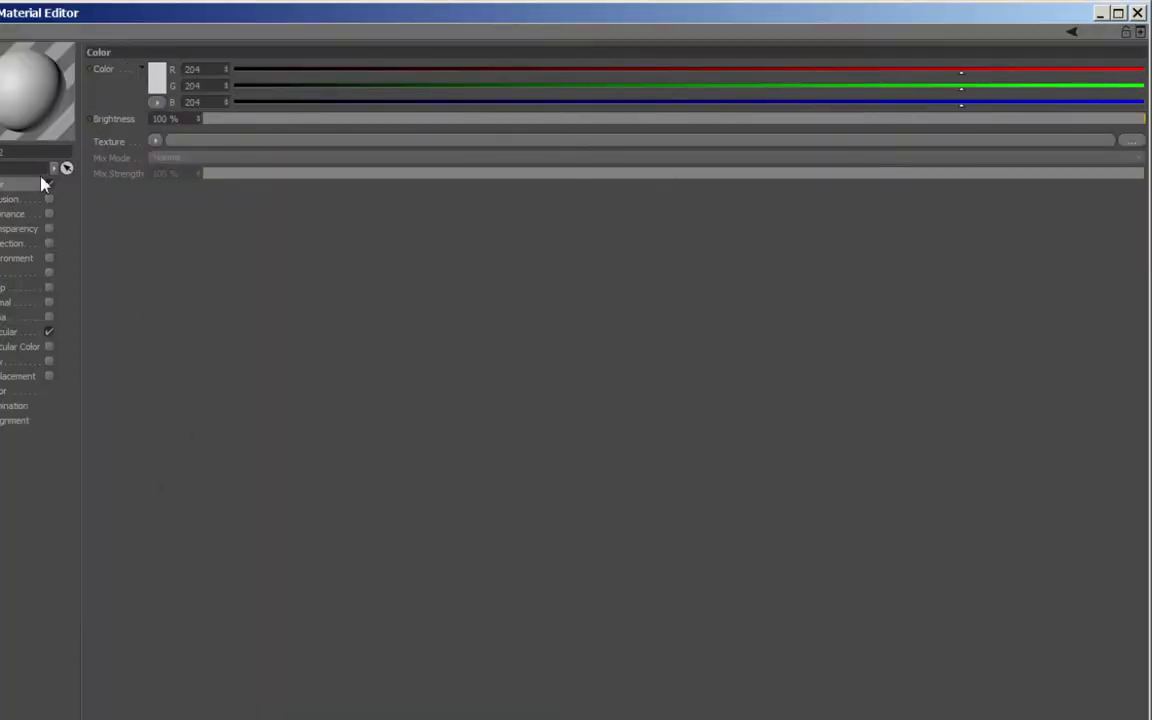
left_click(49, 184)
left_click(44, 331)
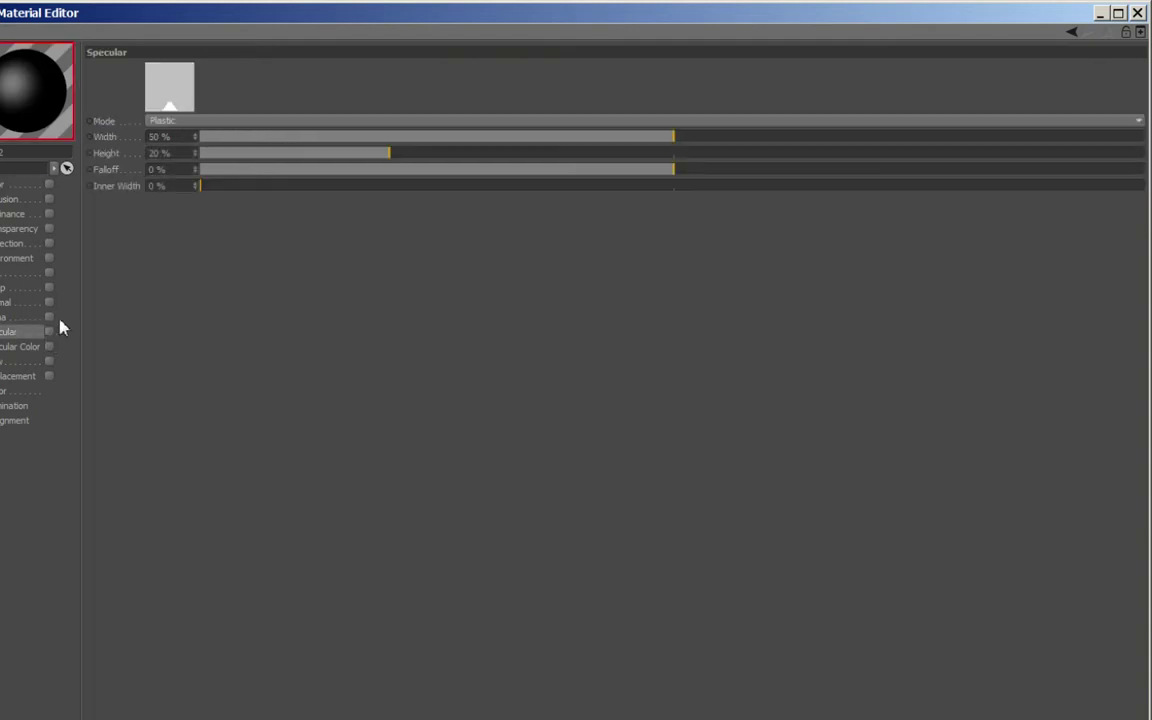
double_click(319, 21)
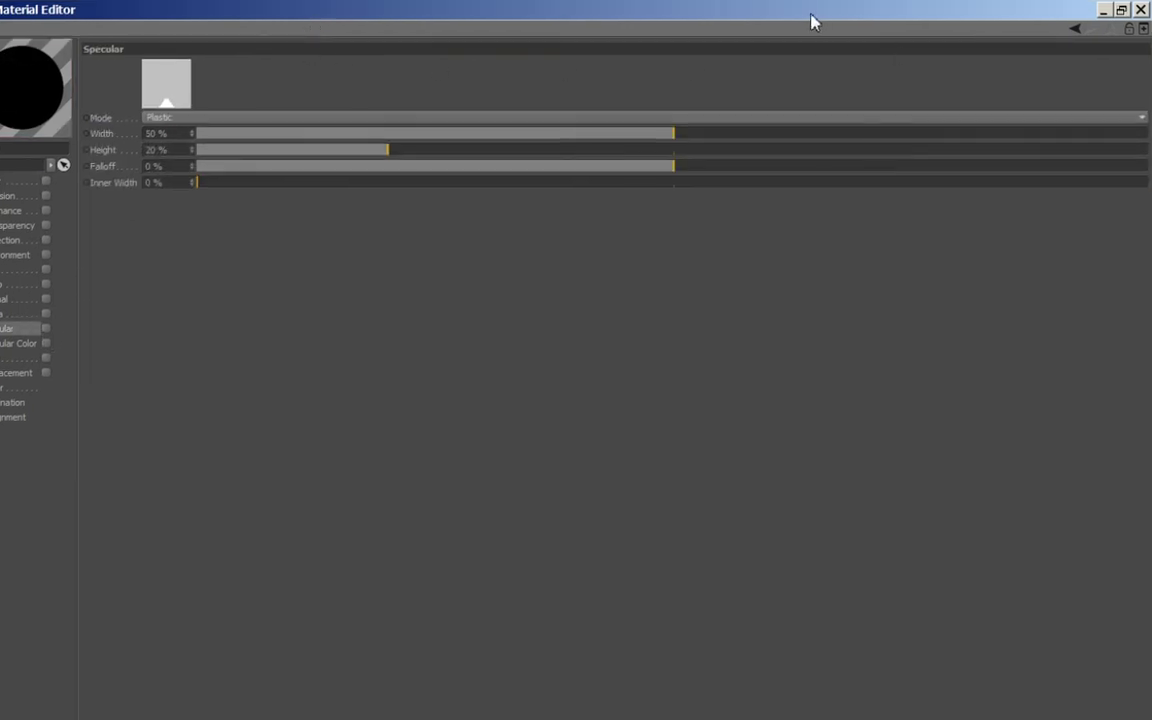
left_click_drag(745, 7, 669, 311)
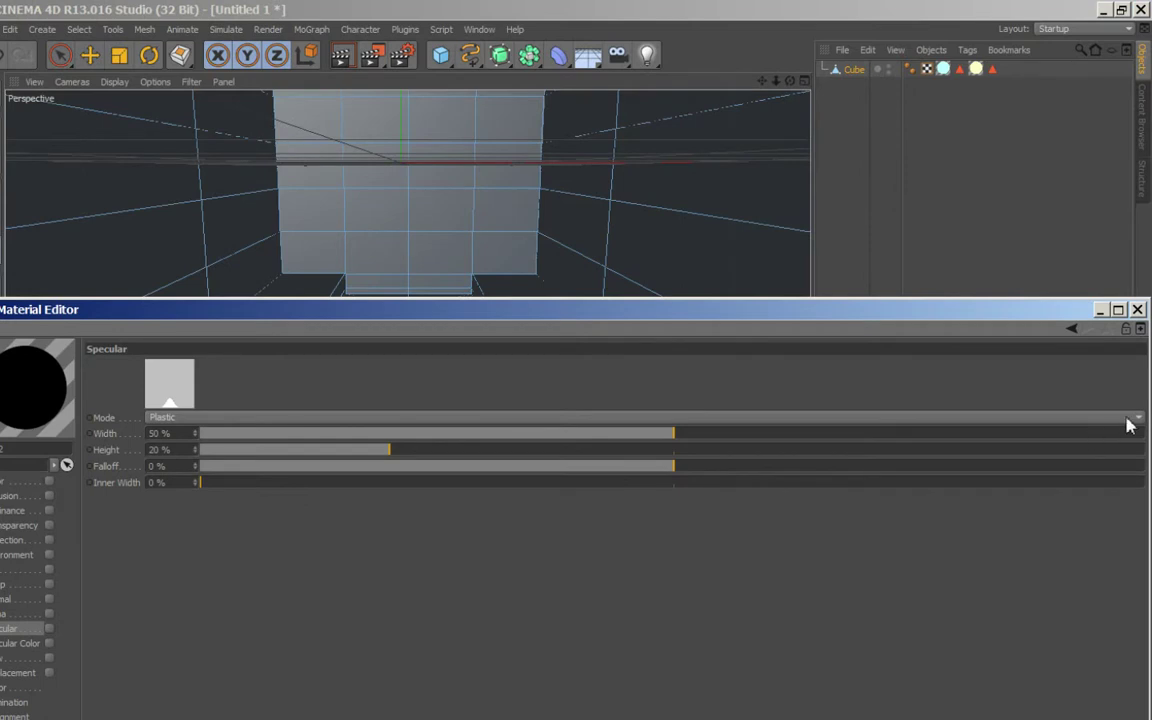
left_click_drag(1141, 427, 551, 430)
left_click_drag(228, 322, 328, 182)
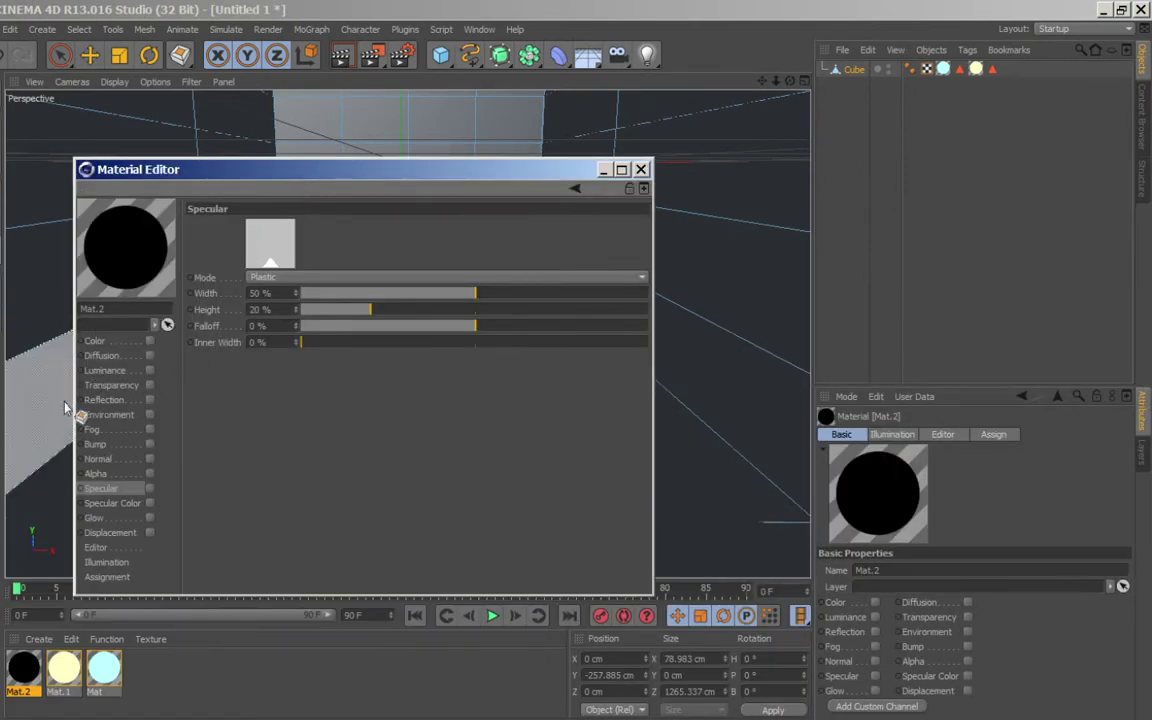
Enable white 100% Luminance on Mat.2 and apply it to the floor strip polygon.
left_click(92, 371)
left_click(149, 371)
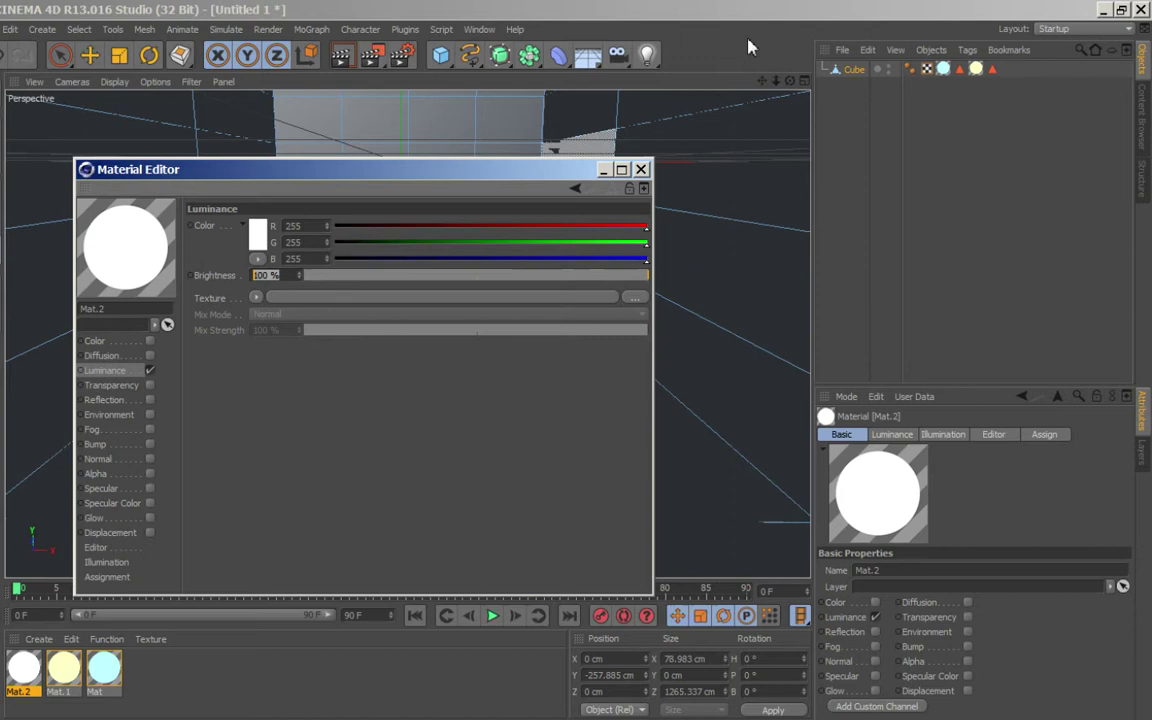
left_click(641, 169)
left_click_drag(326, 350, 45, 638)
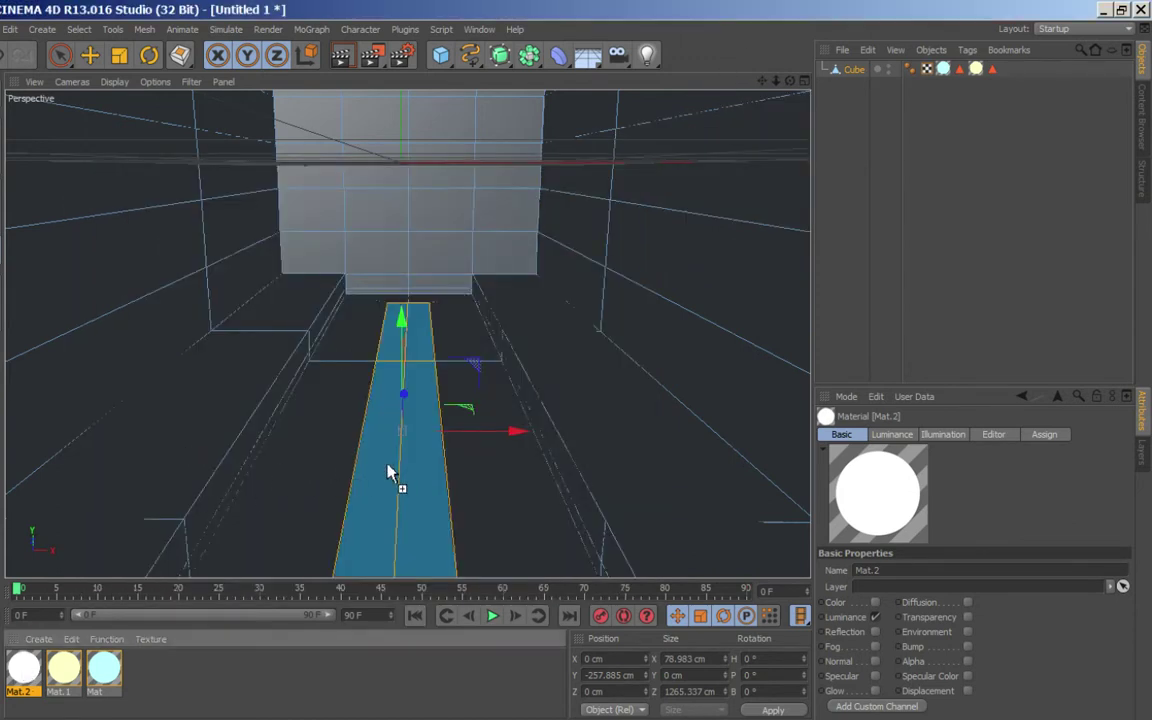
left_click_drag(388, 472, 391, 470)
left_click(882, 350)
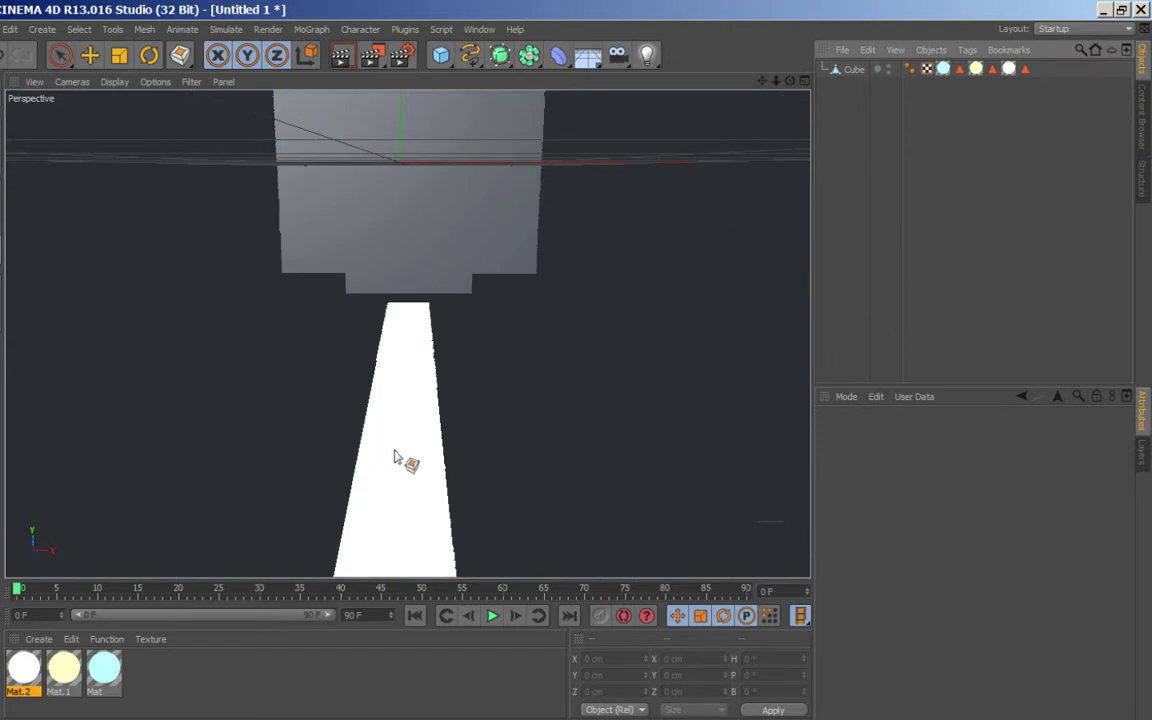
Create Mat.3 with pure white colour (255, 255, 255) and Specular switched off.
double_click(211, 669)
double_click(18, 670)
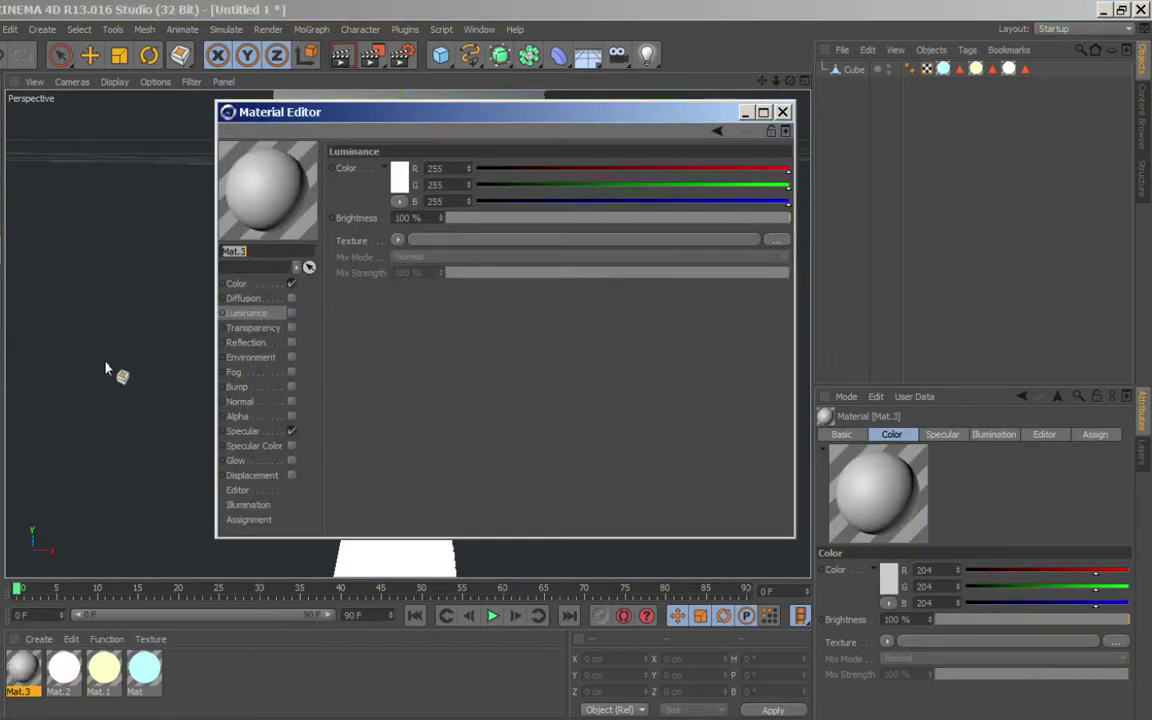
left_click_drag(268, 190, 117, 300)
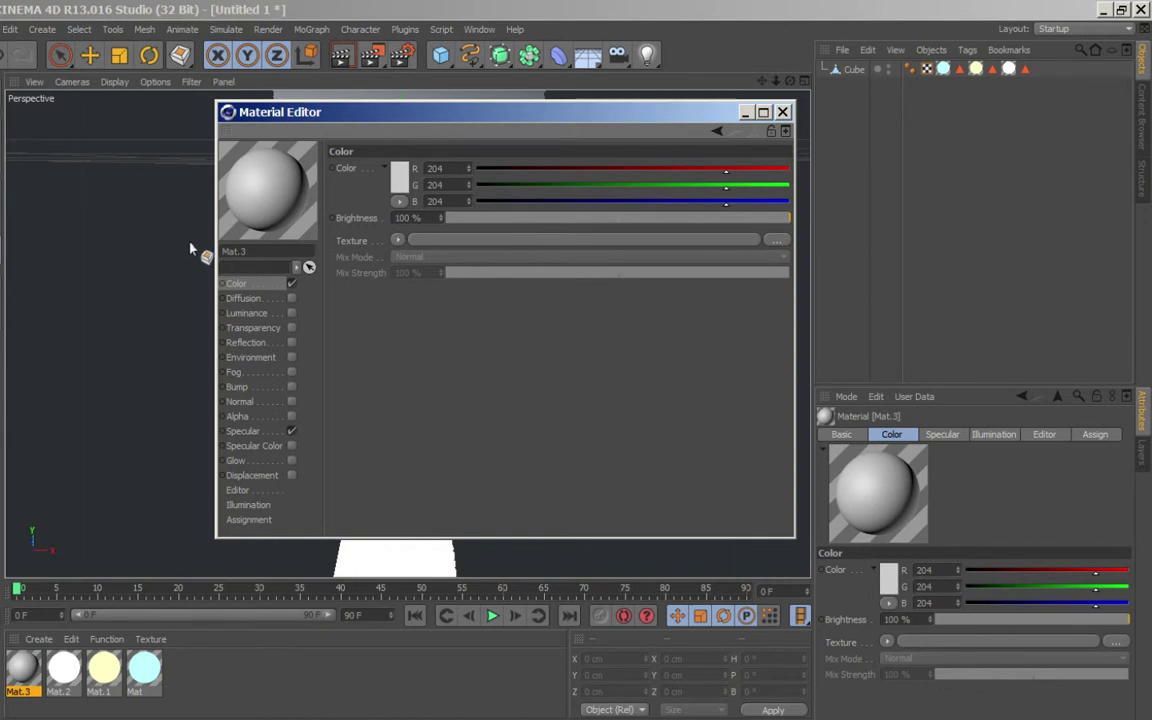
left_click_drag(190, 248, 272, 226)
left_click(399, 176)
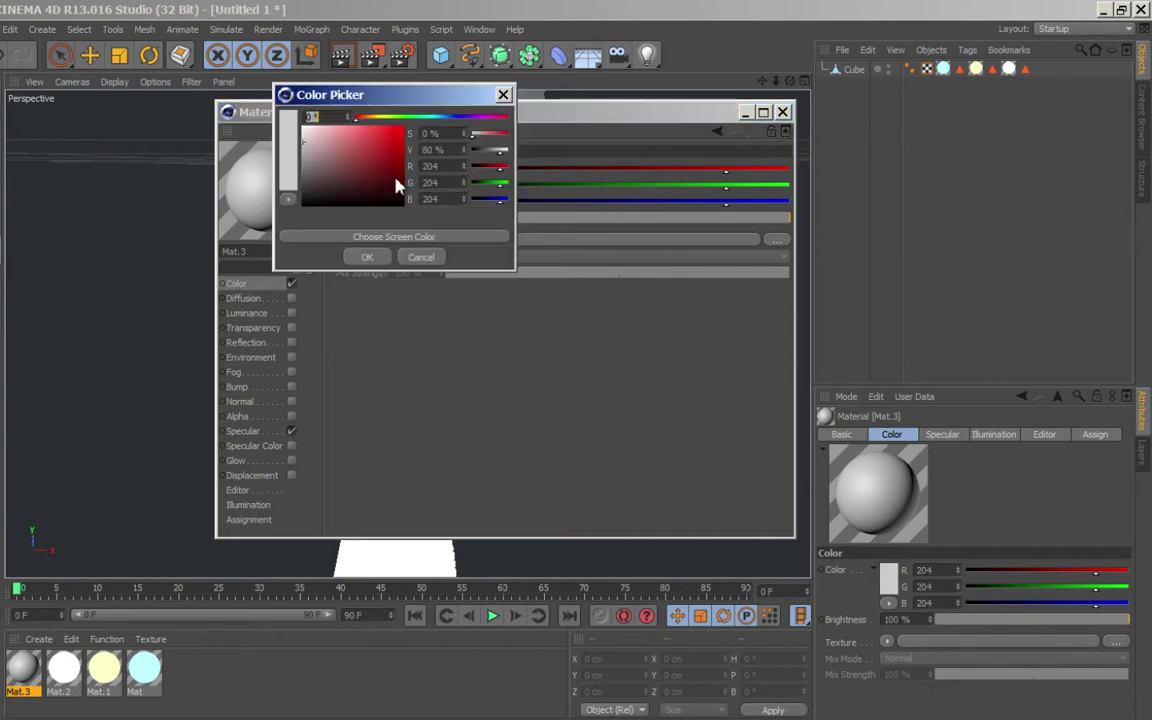
left_click(367, 257)
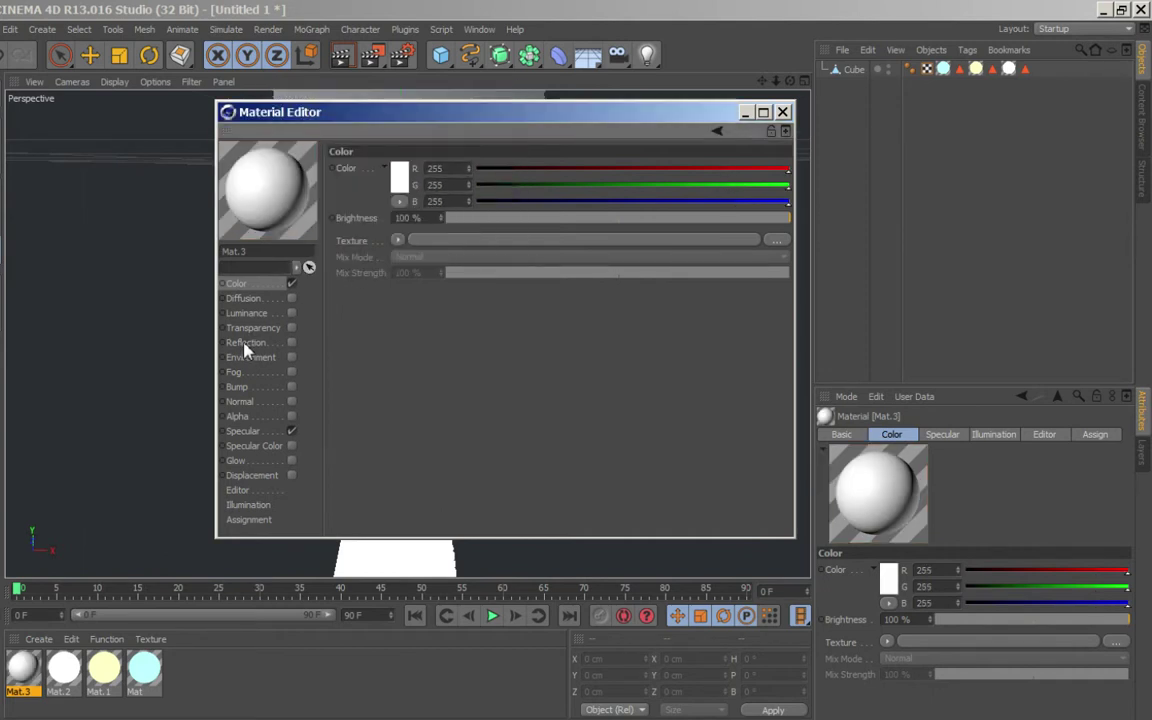
left_click(243, 431)
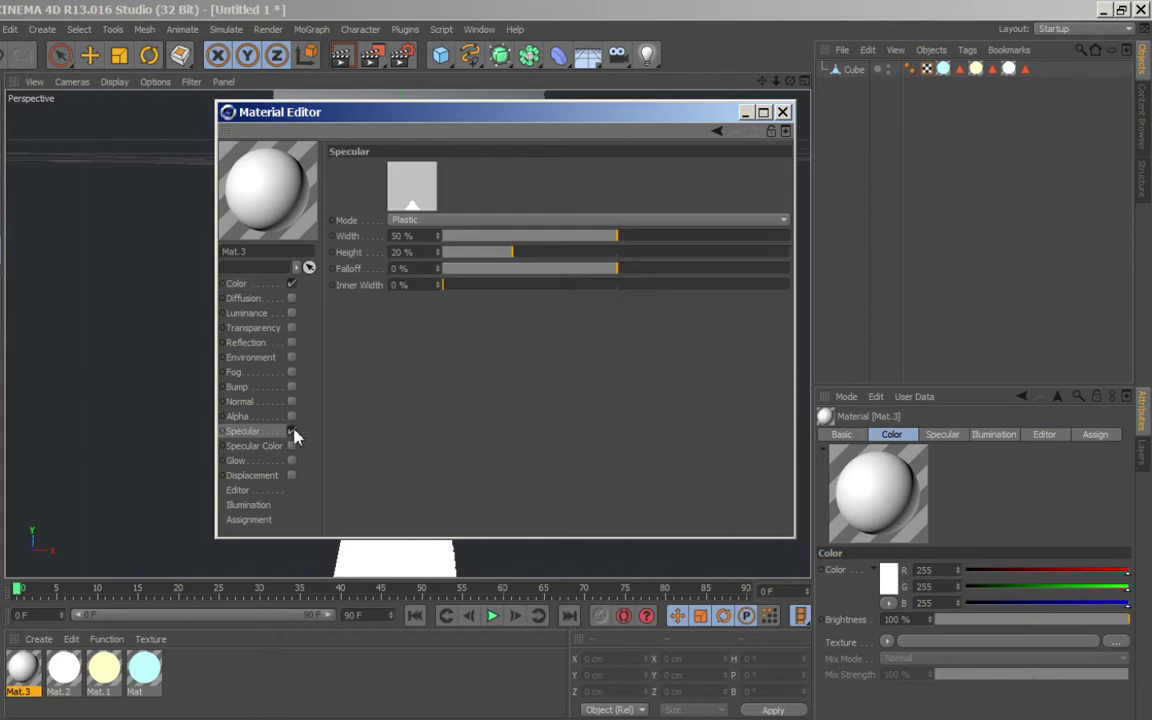
left_click(291, 431)
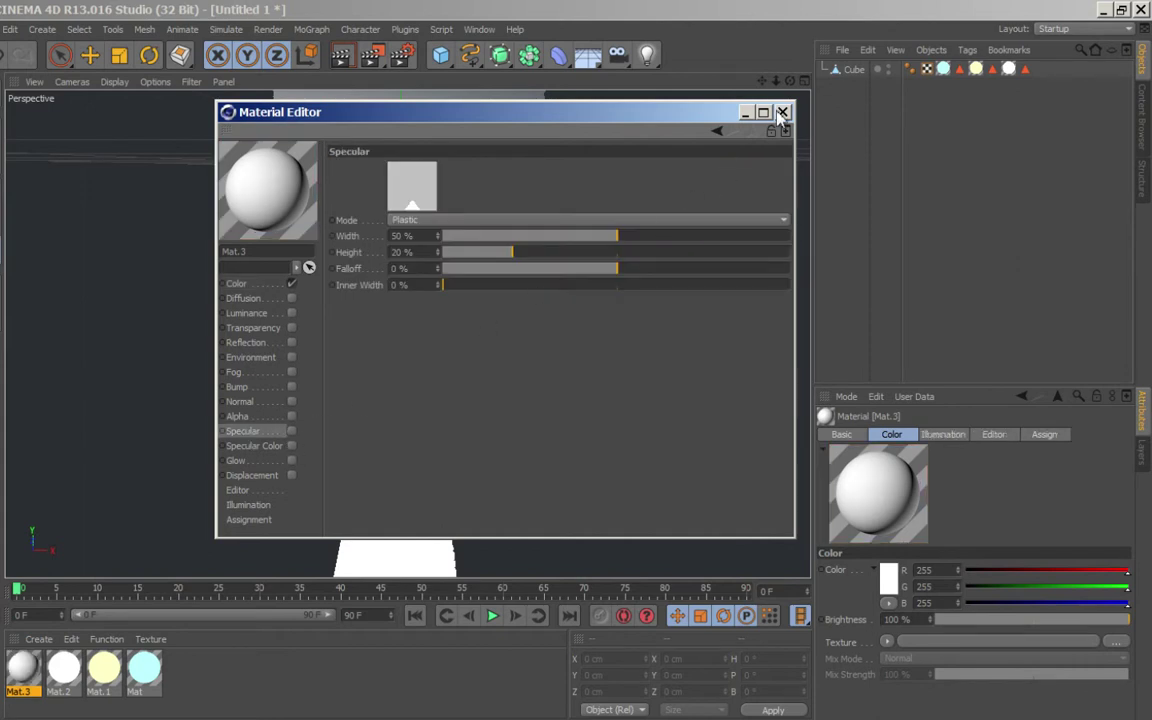
left_click(783, 112)
mouse_move(35, 700)
left_mouse_down()
mouse_move(855, 79)
mouse_move(218, 477)
left_mouse_up()
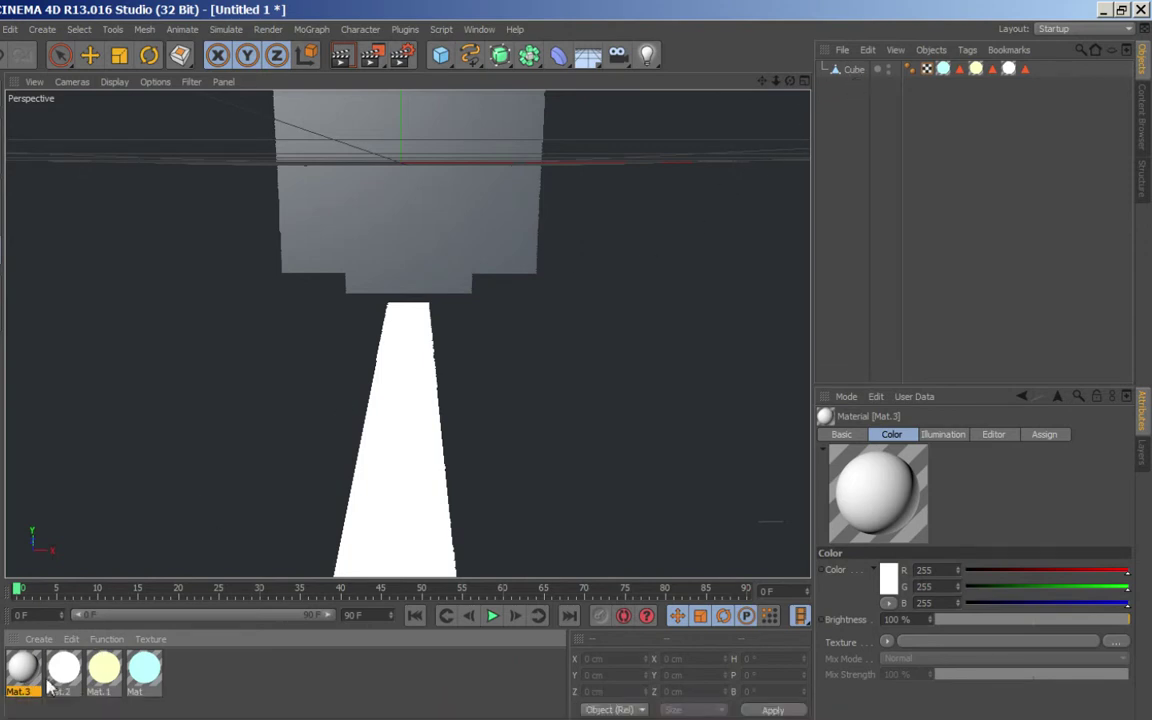
Apply Mat.3 to the Cube and move its texture tag left of the floor-strip tag.
left_click_drag(828, 58, 841, 72)
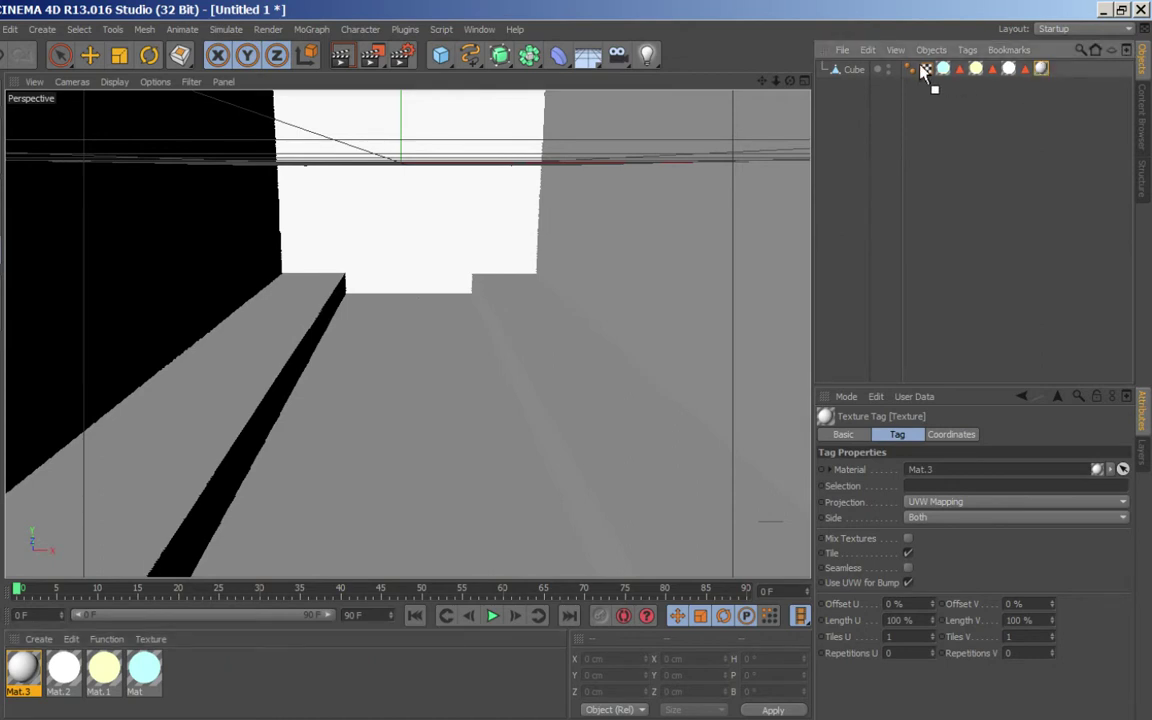
left_click_drag(1043, 70, 926, 72)
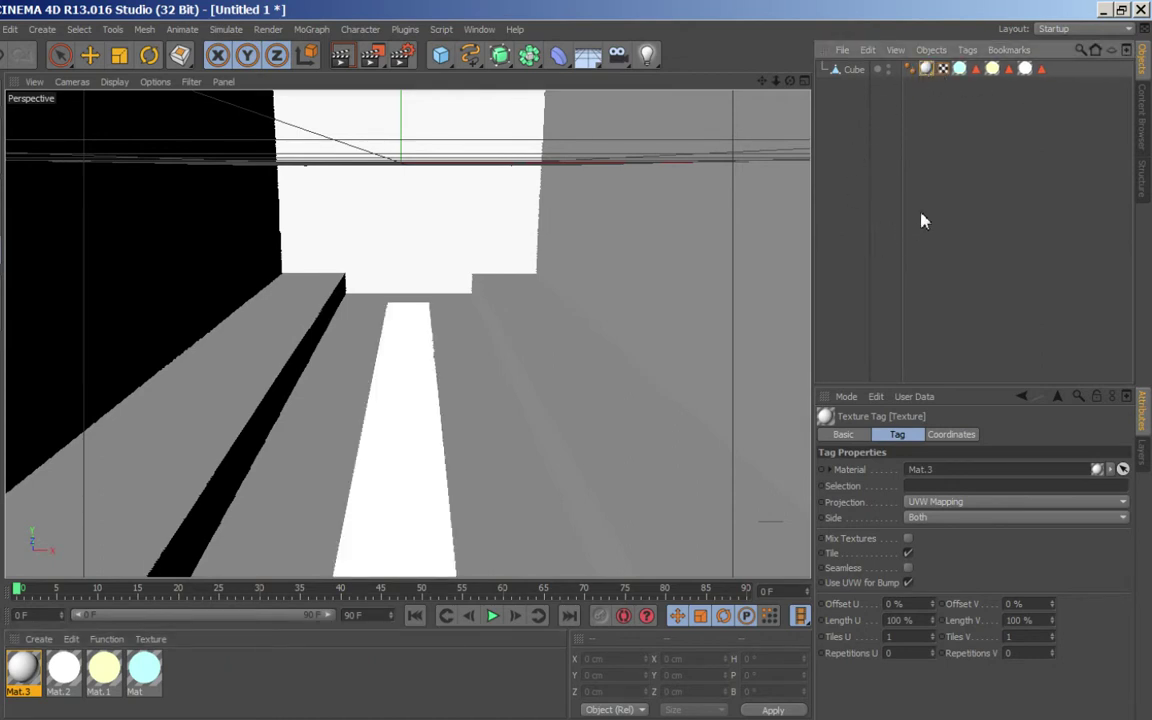
left_click(946, 115)
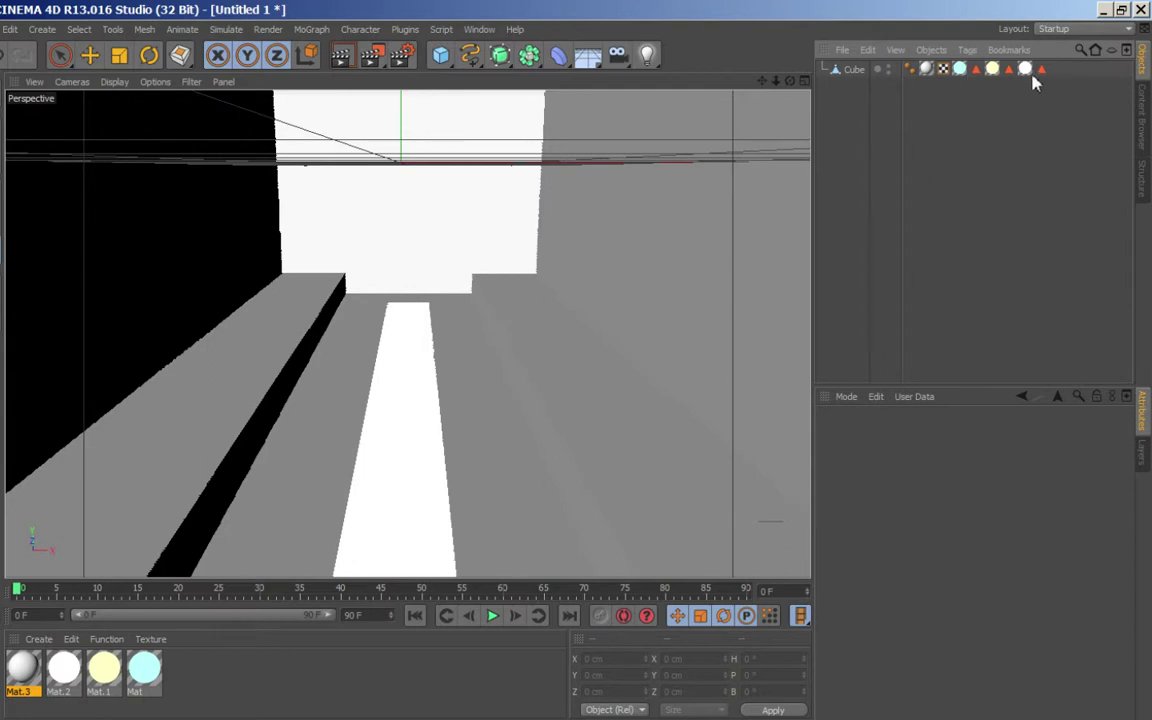
left_click(976, 69)
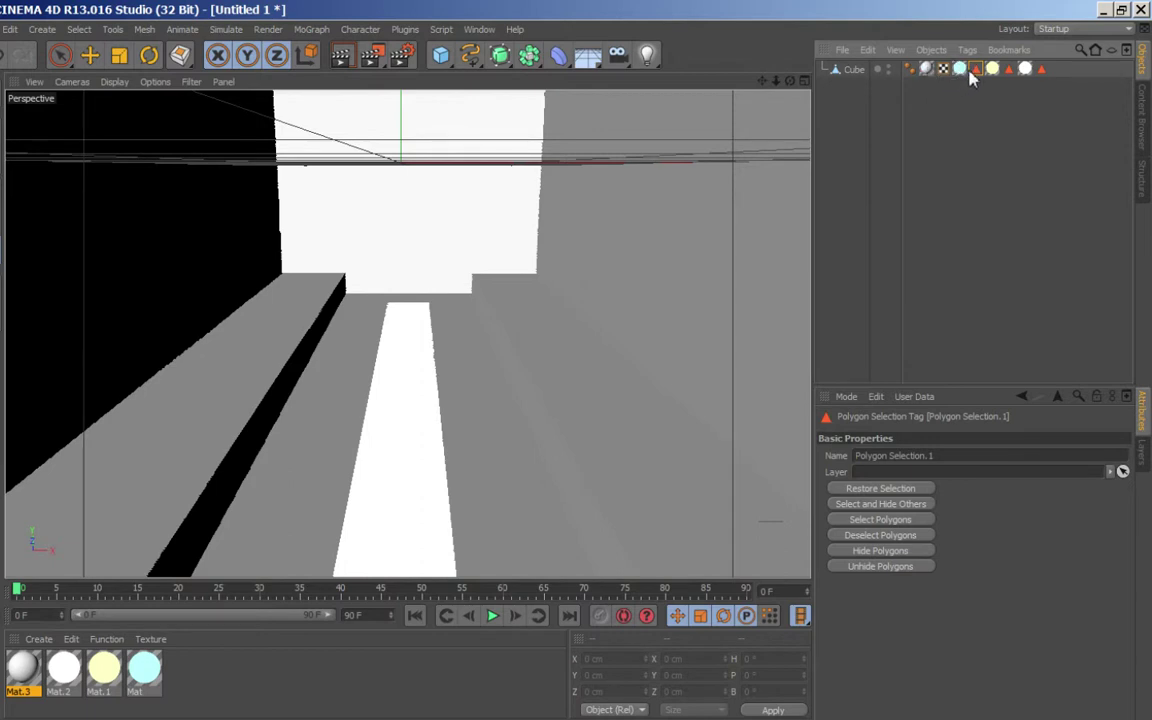
left_click_drag(544, 284, 212, 577)
Add Global Illumination with Stochastic Samples and Record Density both set to Low.
left_click(401, 55)
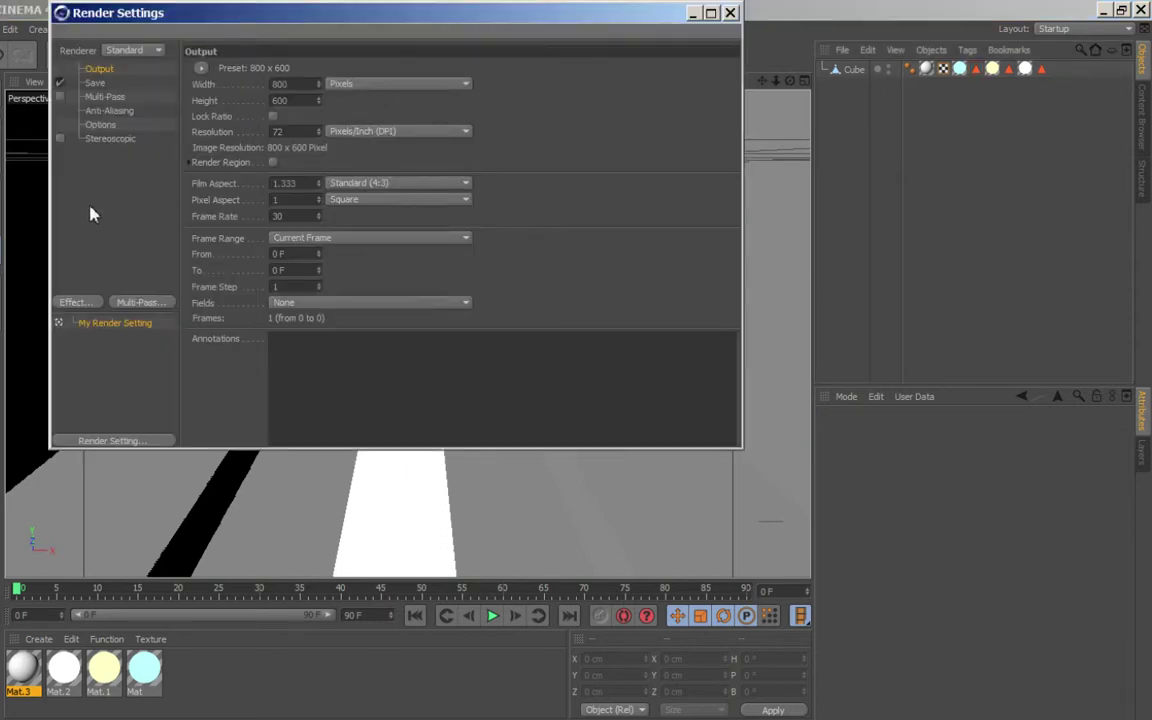
left_click(73, 301)
left_click(124, 412)
left_click(287, 72)
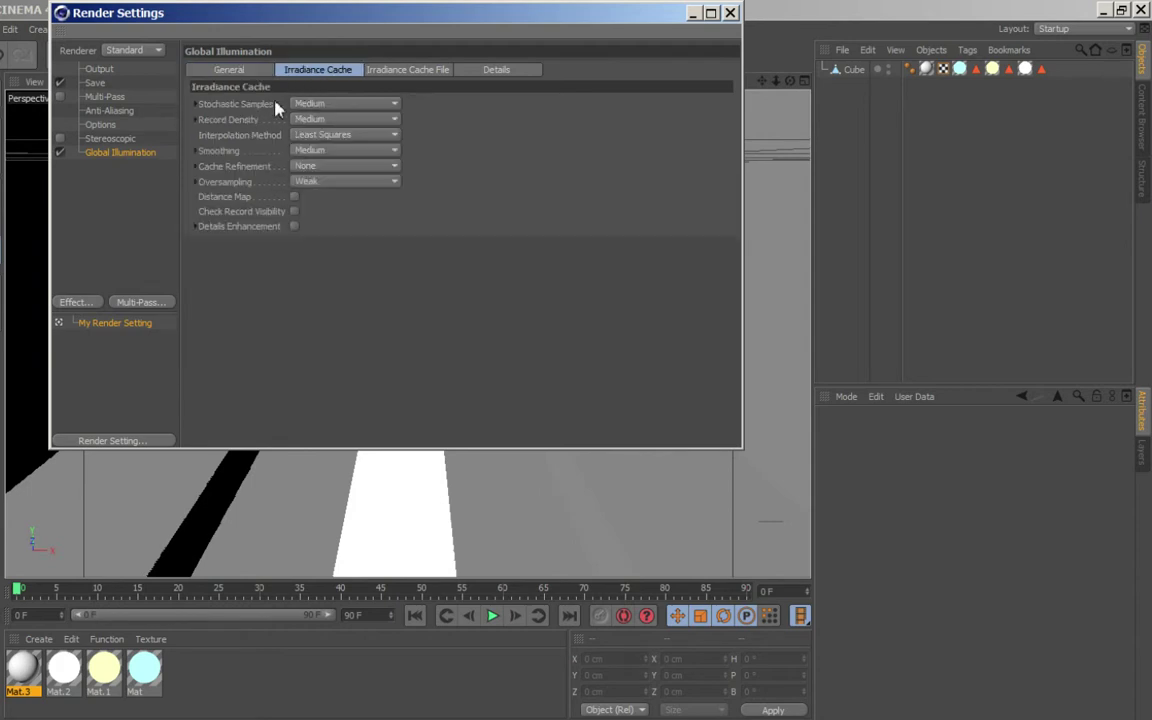
left_click(320, 103)
left_click(321, 154)
left_click(327, 119)
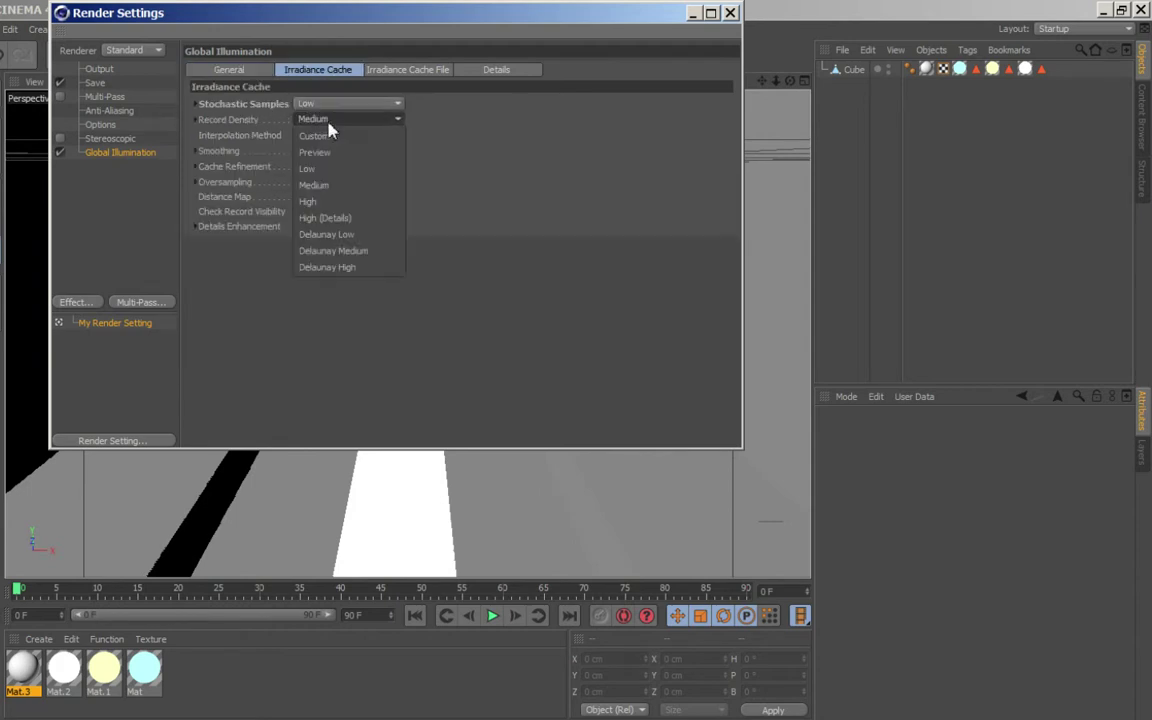
left_click(316, 170)
left_click(731, 12)
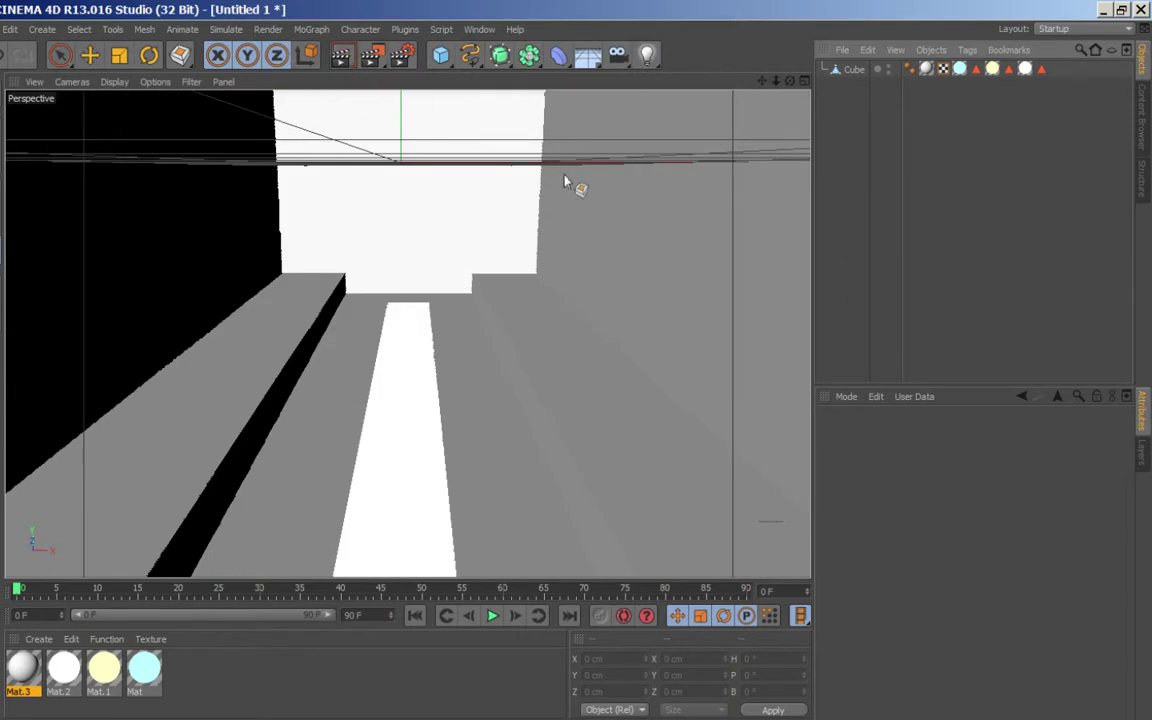
Render the box interior in the viewport with Ctrl+R.
key("ctrl+r")
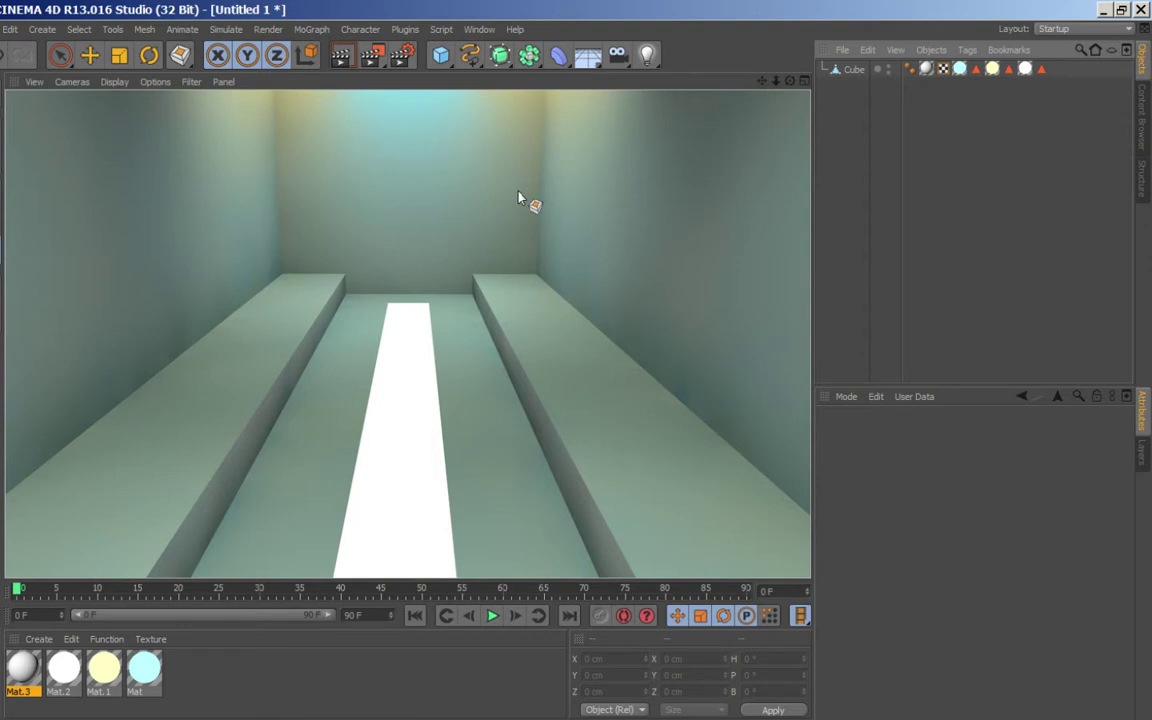
double_click(63, 670)
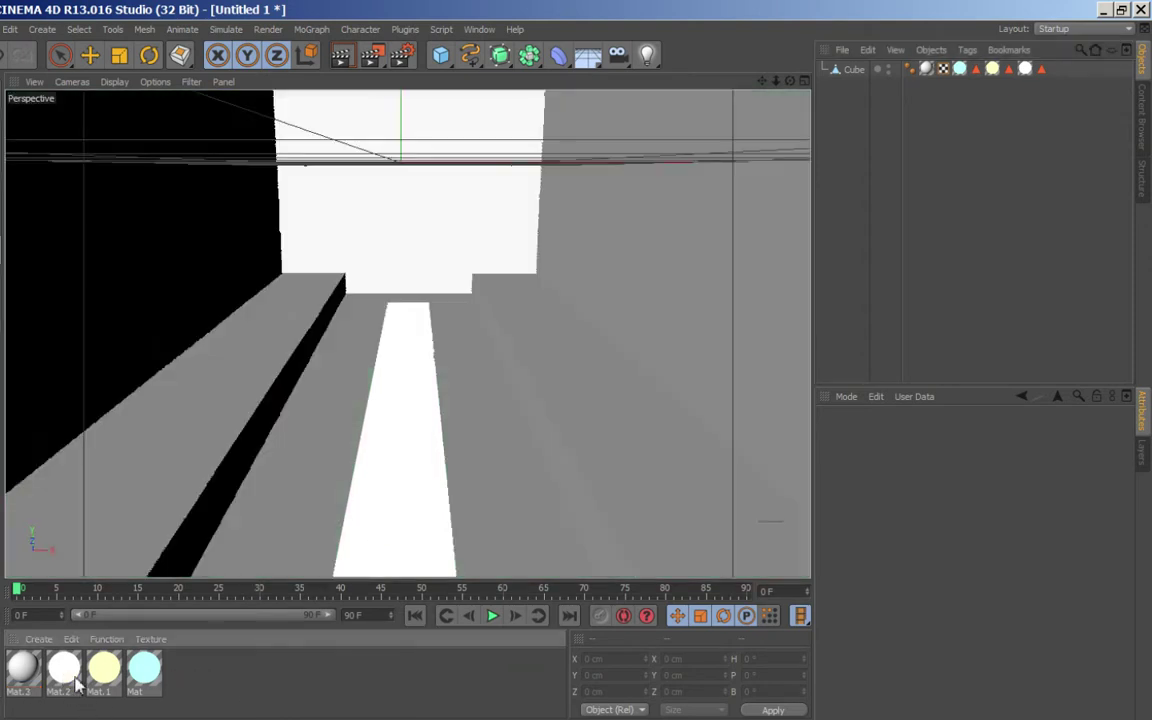
left_click(246, 313)
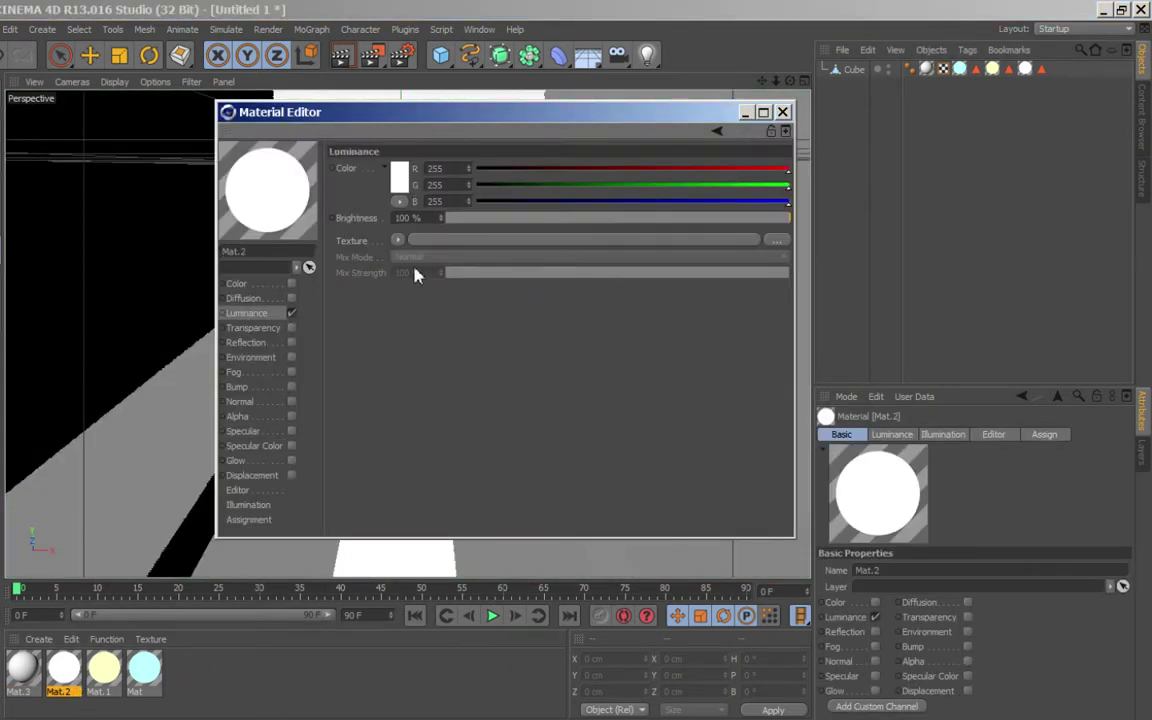
left_click(428, 217)
key("BackSpace")
key("Return")
left_click(783, 111)
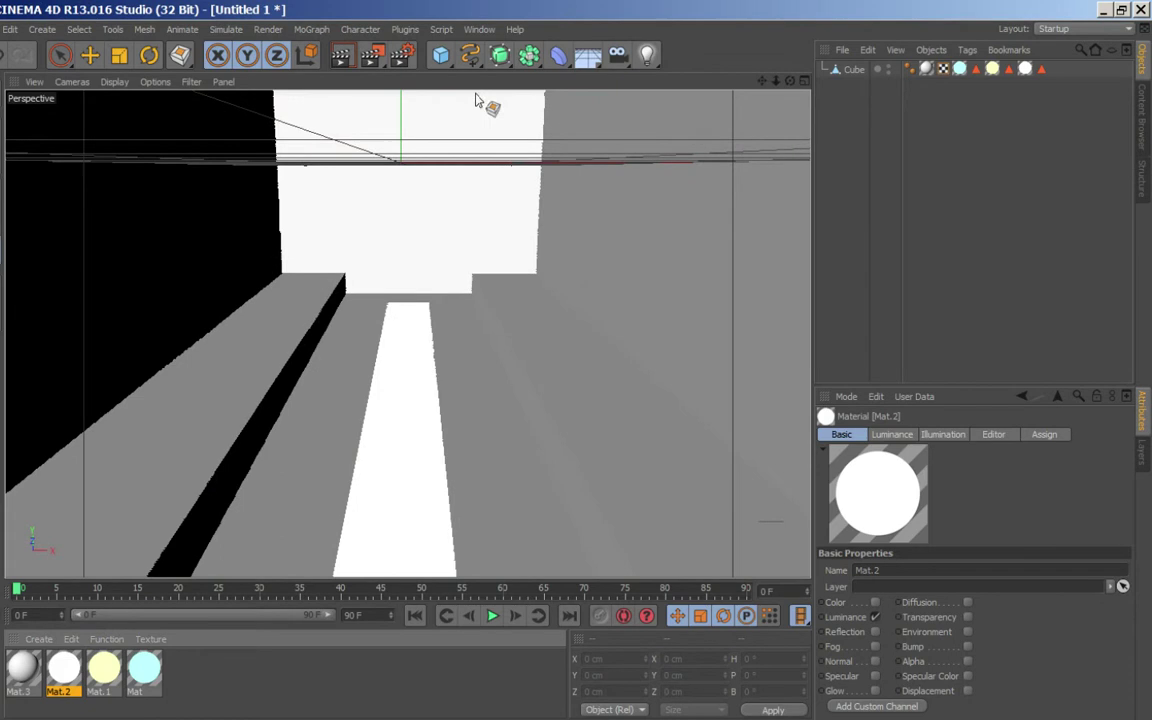
key("ctrl+r")
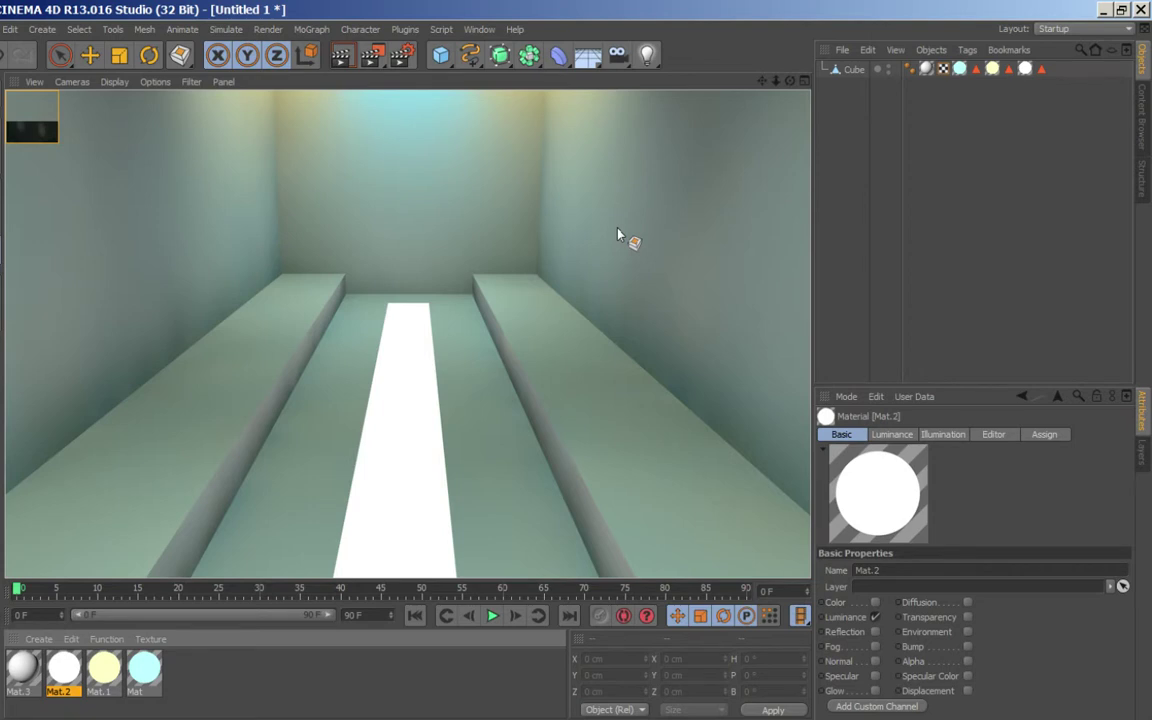
mouse_move(617, 235)
left_mouse_down()
mouse_move(396, 304)
mouse_move(390, 296)
left_mouse_up()
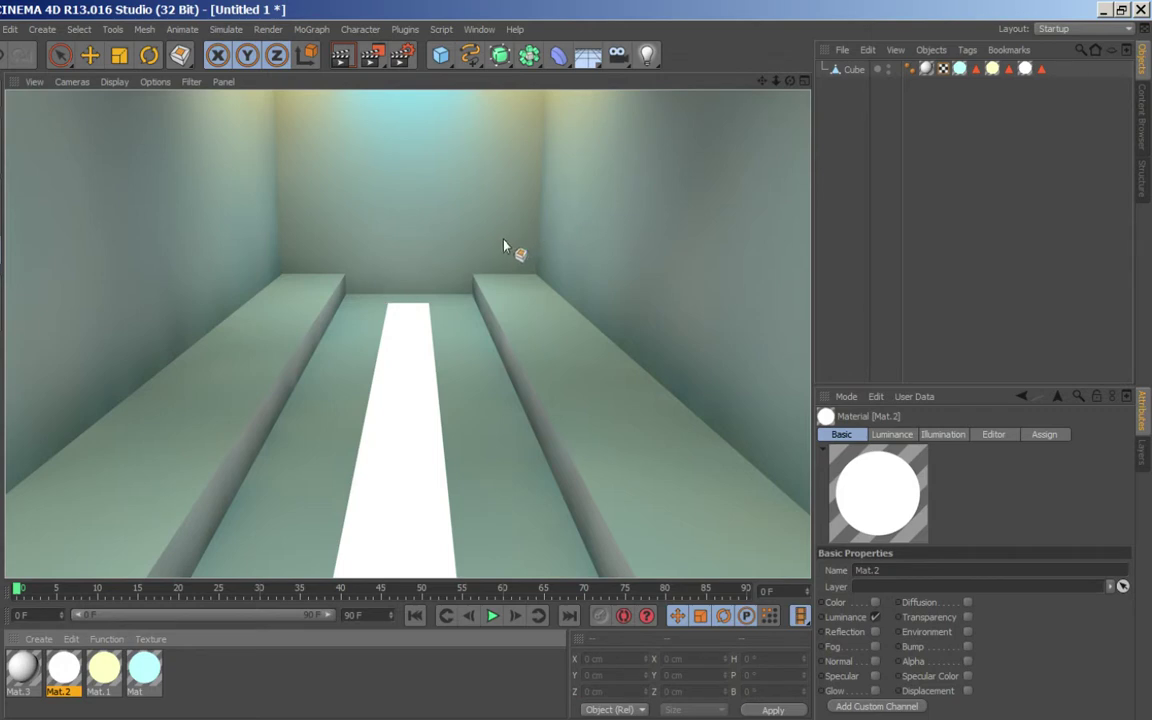
left_click_drag(567, 257, 333, 152)
left_click_drag(499, 285, 314, 270)
left_click_drag(398, 304, 378, 302)
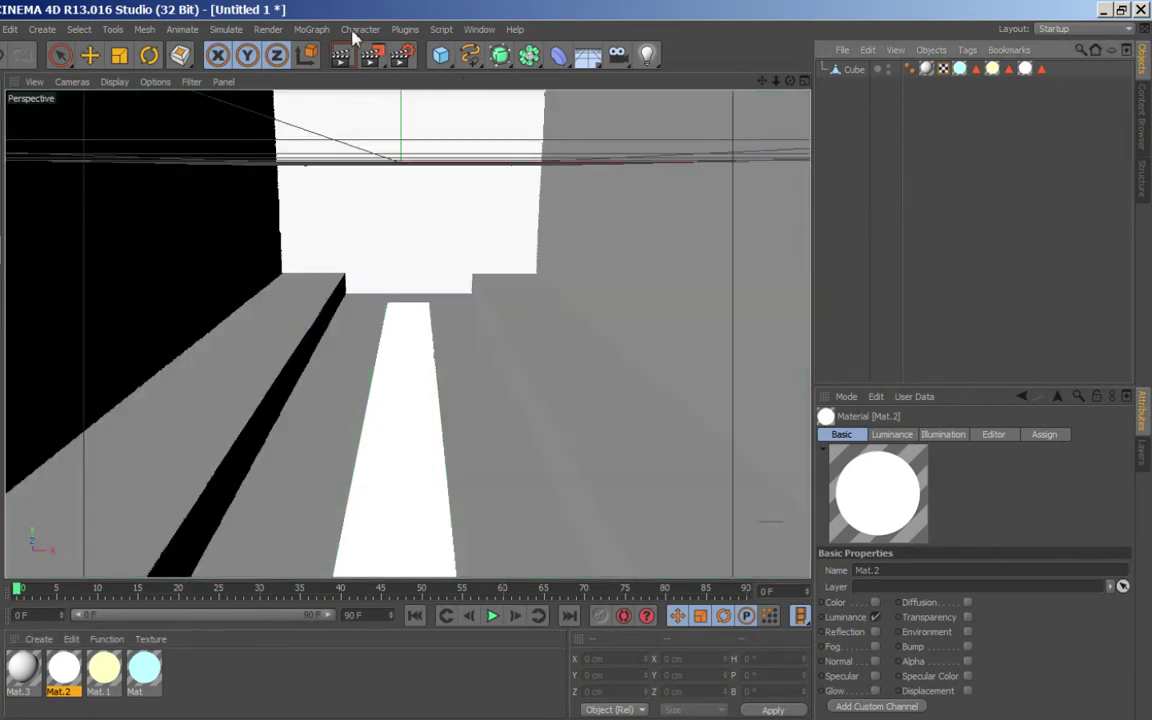
Add a MoText object and move it into the box above the floor strip.
left_click(318, 32)
left_click(350, 219)
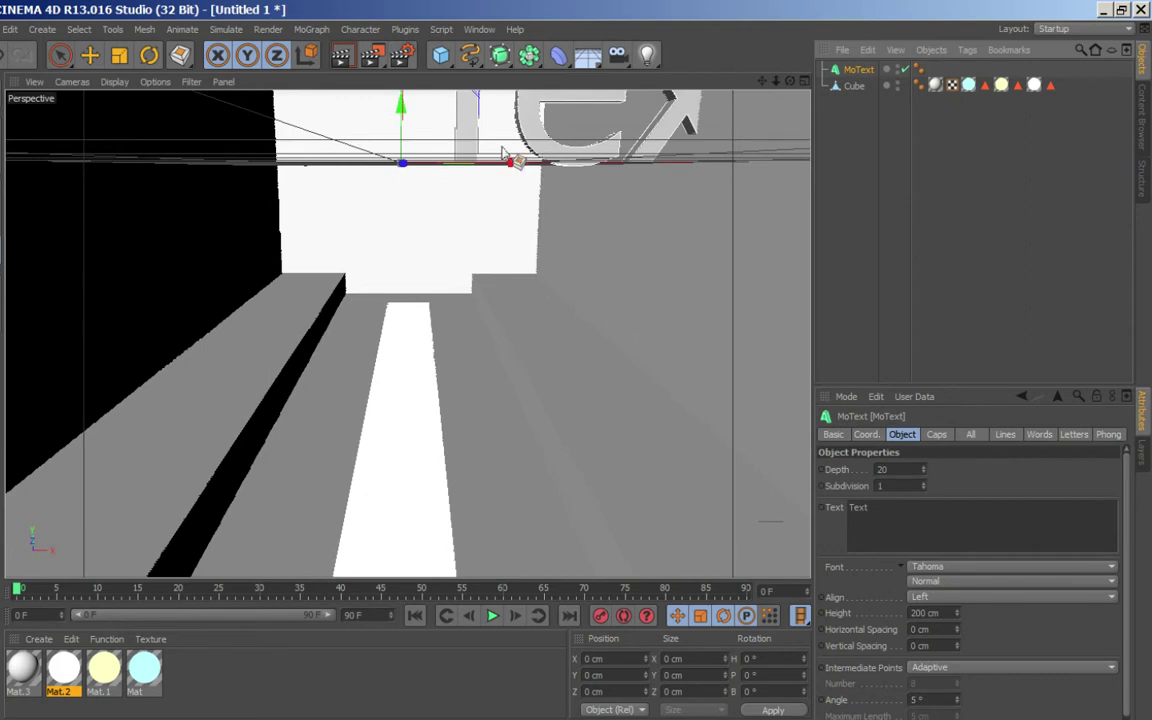
left_click_drag(403, 122, 511, 313)
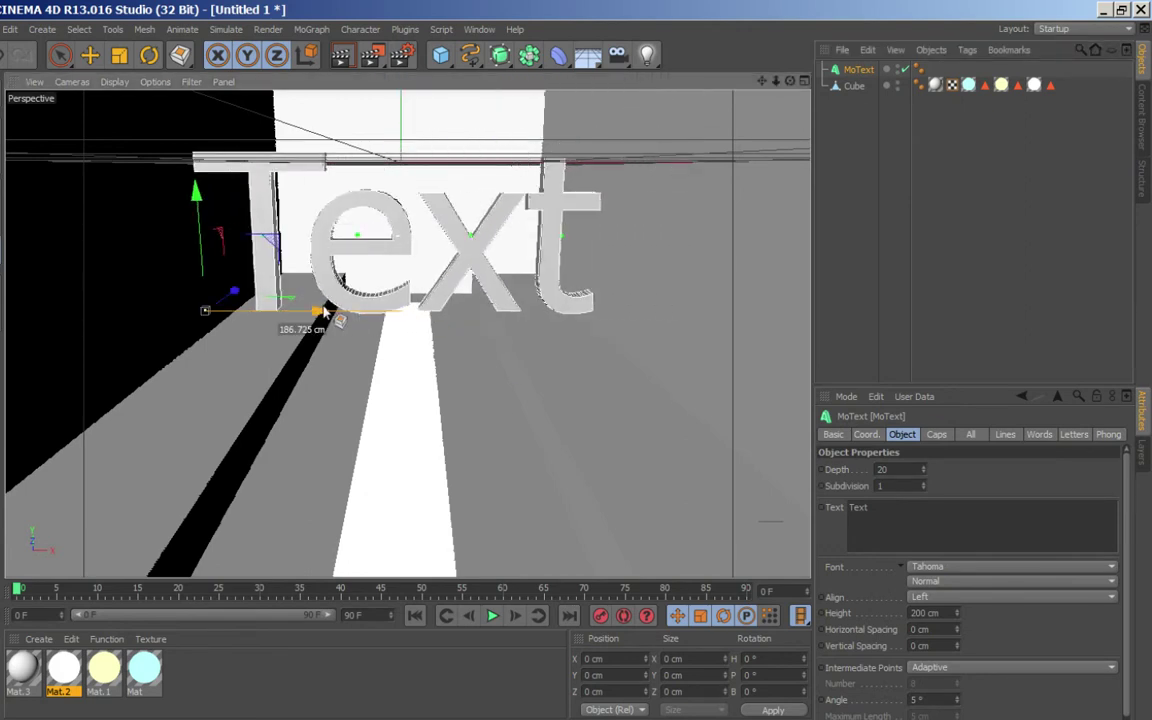
left_click_drag(511, 313, 325, 318)
left_click_drag(205, 190, 204, 173)
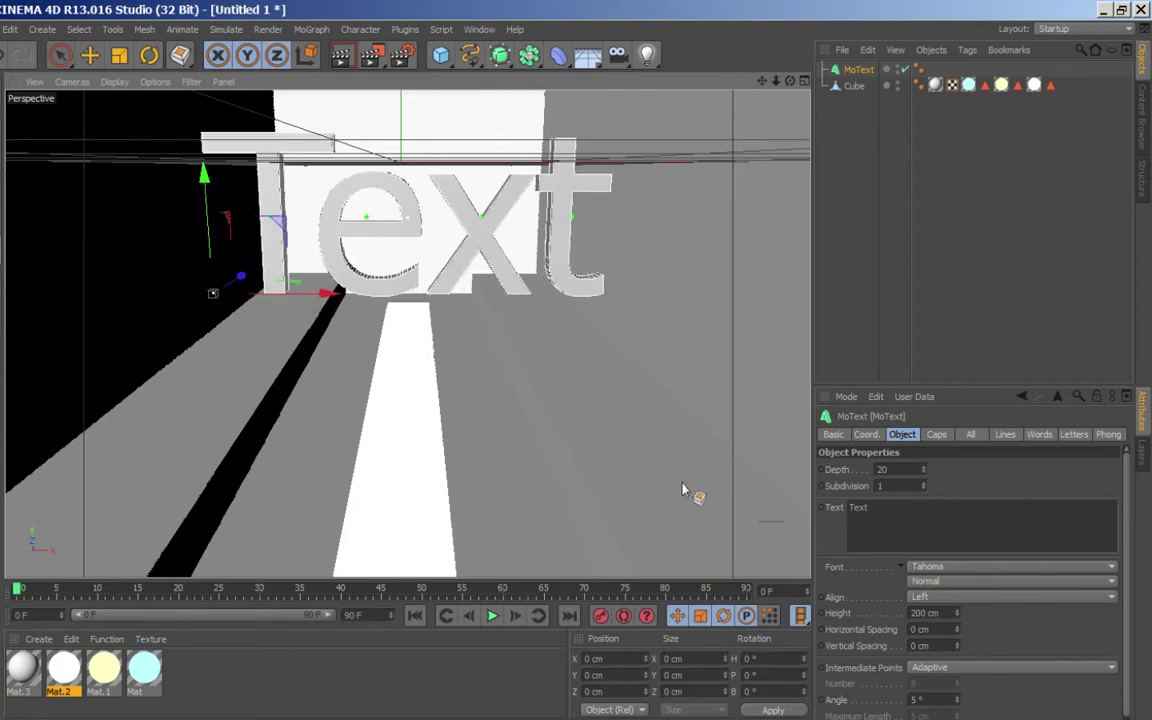
Set the MoText Height to 150 cm and nudge the text slightly right.
left_click_drag(942, 614, 838, 617)
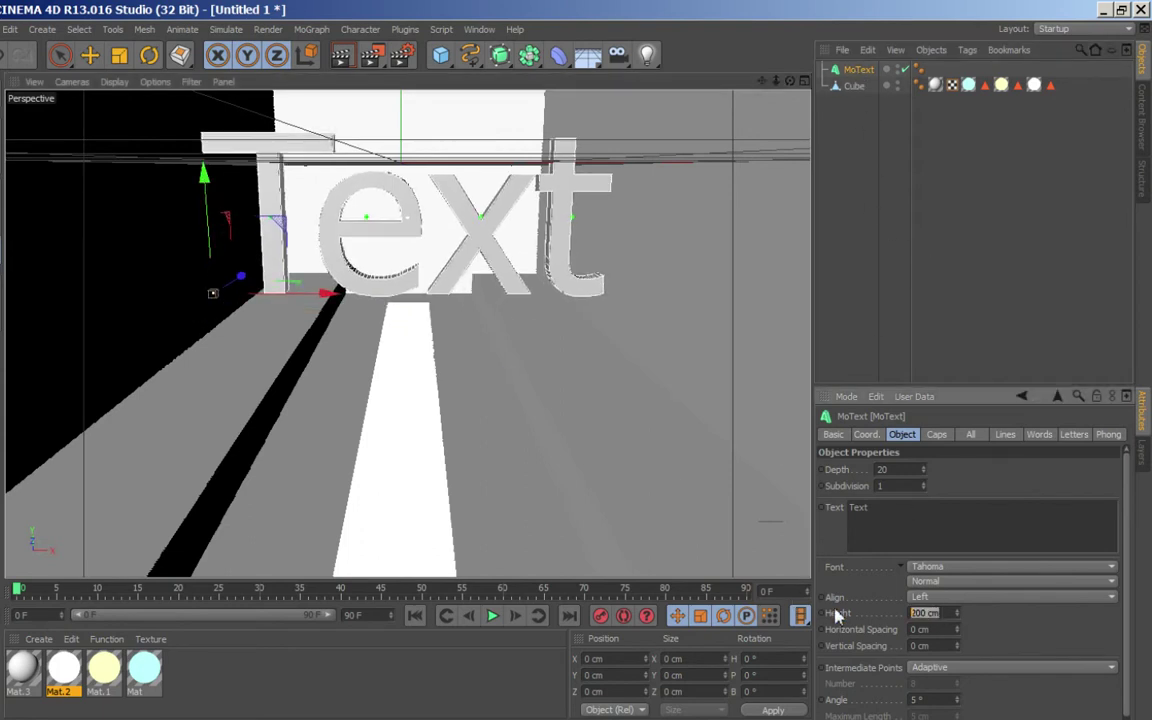
type("150")
key("Return")
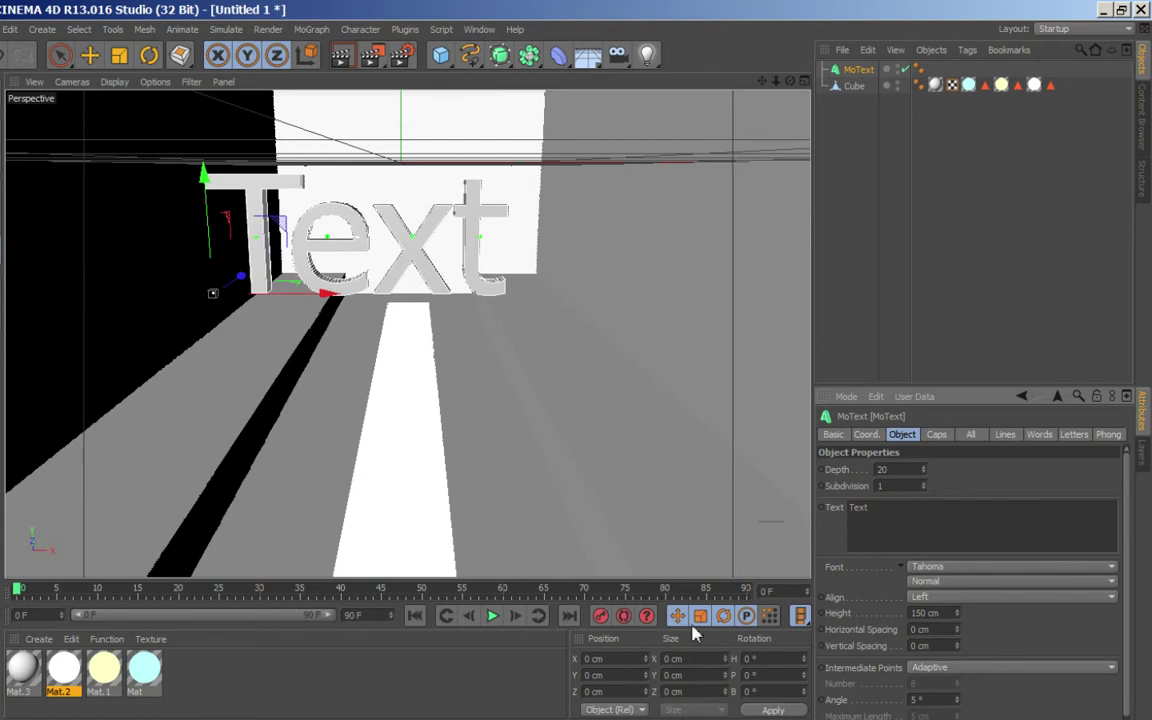
mouse_move(272, 283)
left_mouse_down()
mouse_move(324, 285)
mouse_move(257, 300)
left_mouse_up()
Create Mat.4 and give it a grey colour of RGB 137.
double_click(247, 689)
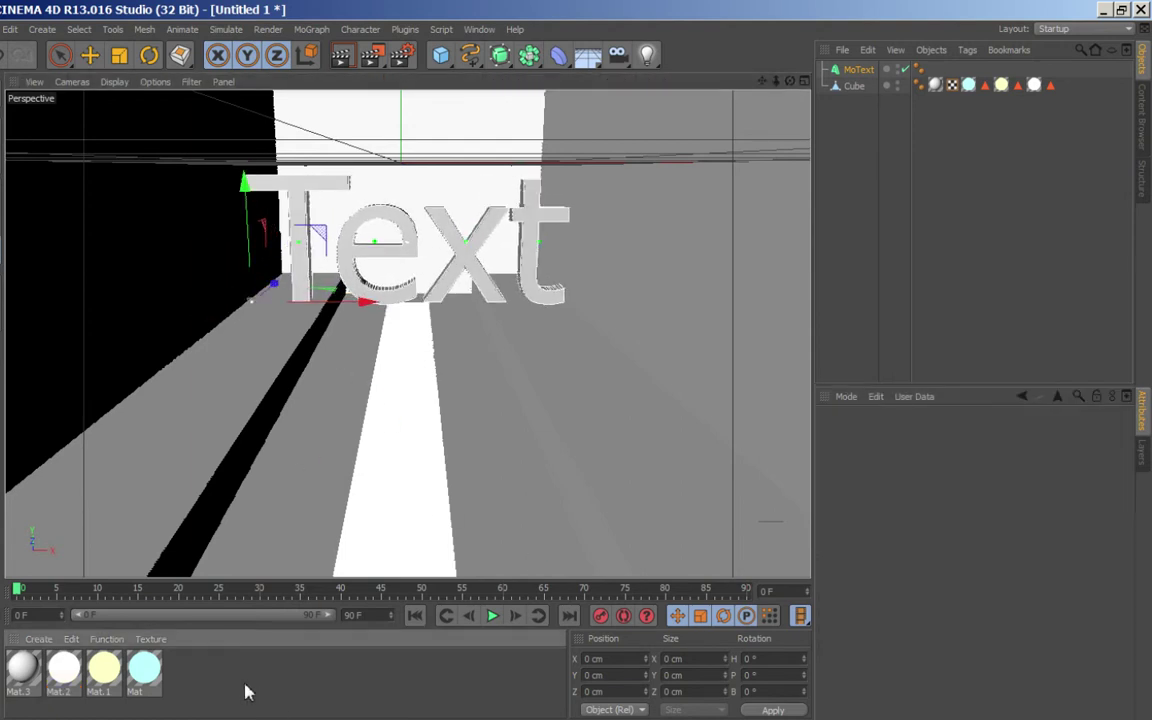
left_click(35, 668)
double_click(33, 666)
left_click(240, 283)
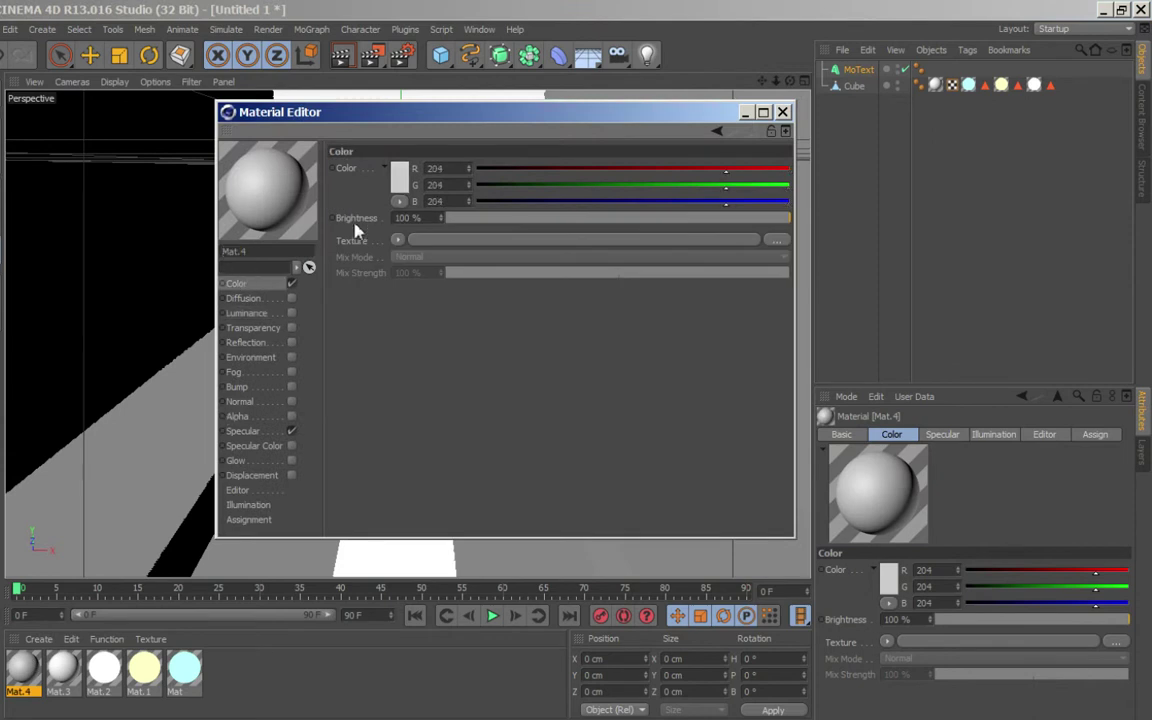
left_click(399, 172)
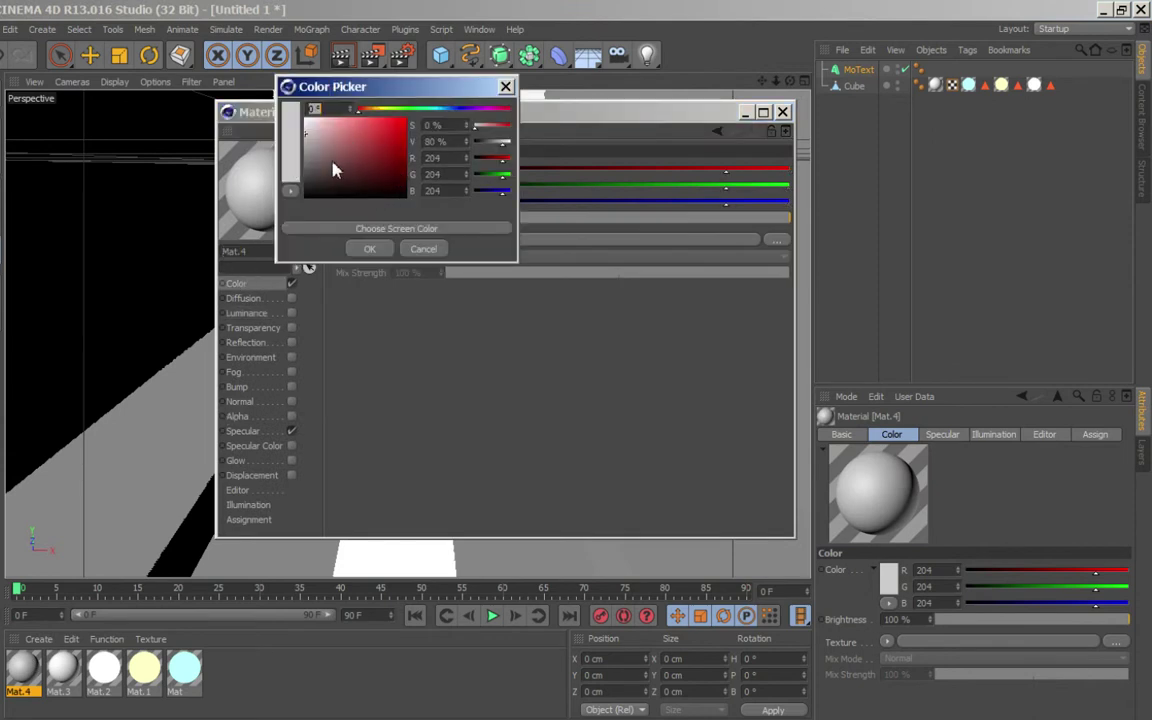
left_click(290, 140)
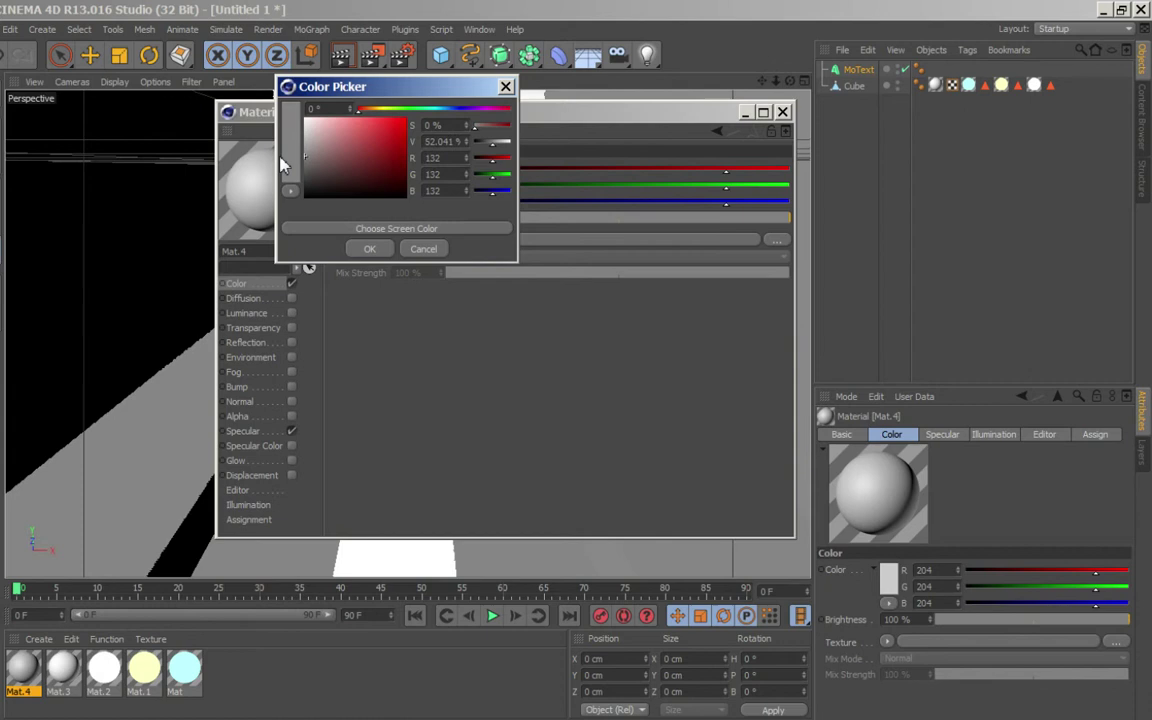
left_click(369, 248)
Enable Mat.4 reflection at 15% brightness with a Fresnel texture at 18% mix strength.
left_click(245, 342)
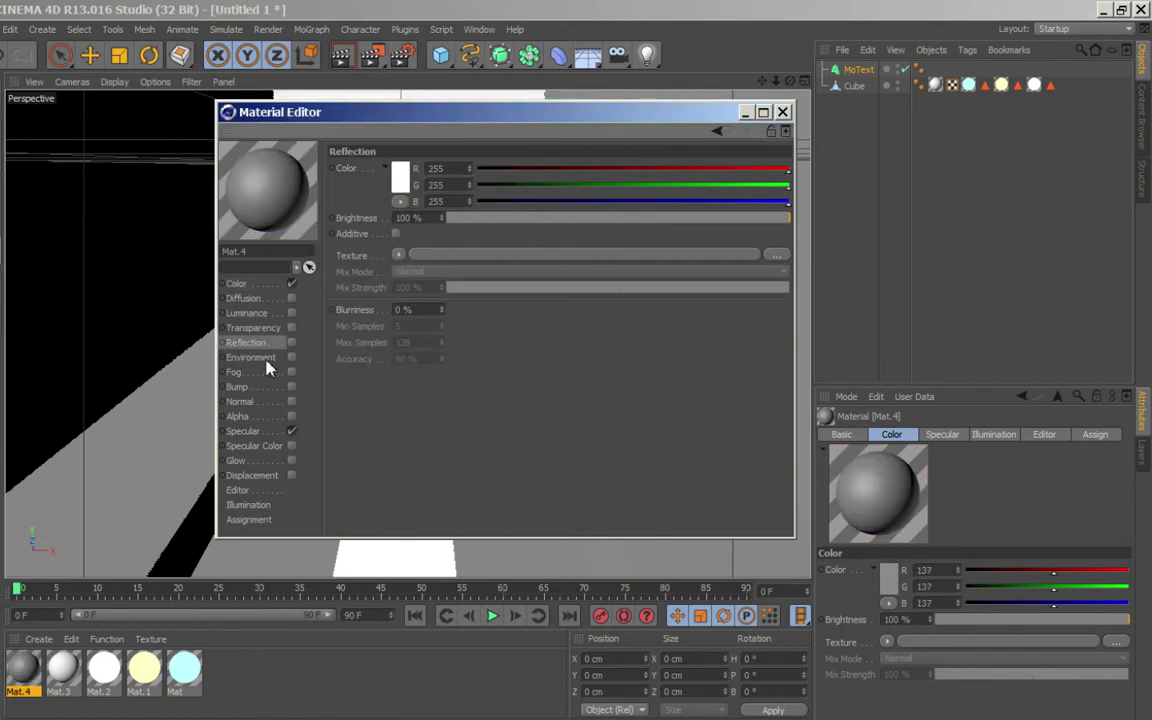
left_click(291, 342)
left_click(400, 177)
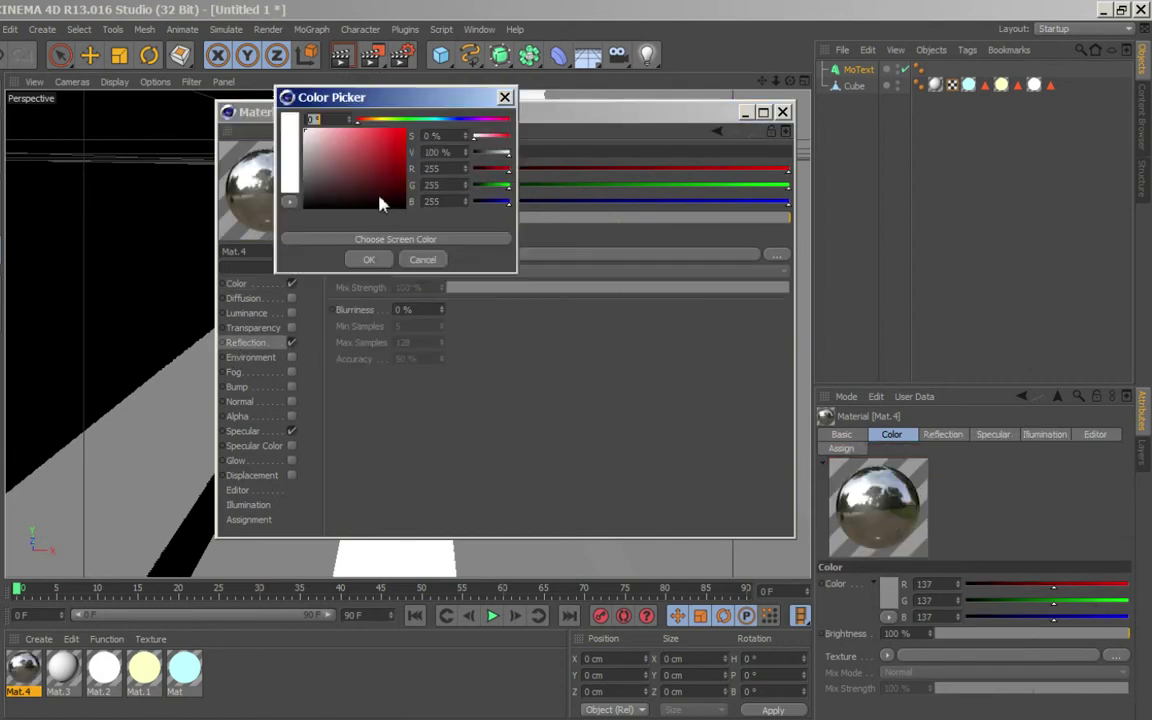
left_click(364, 260)
left_click_drag(449, 218, 500, 224)
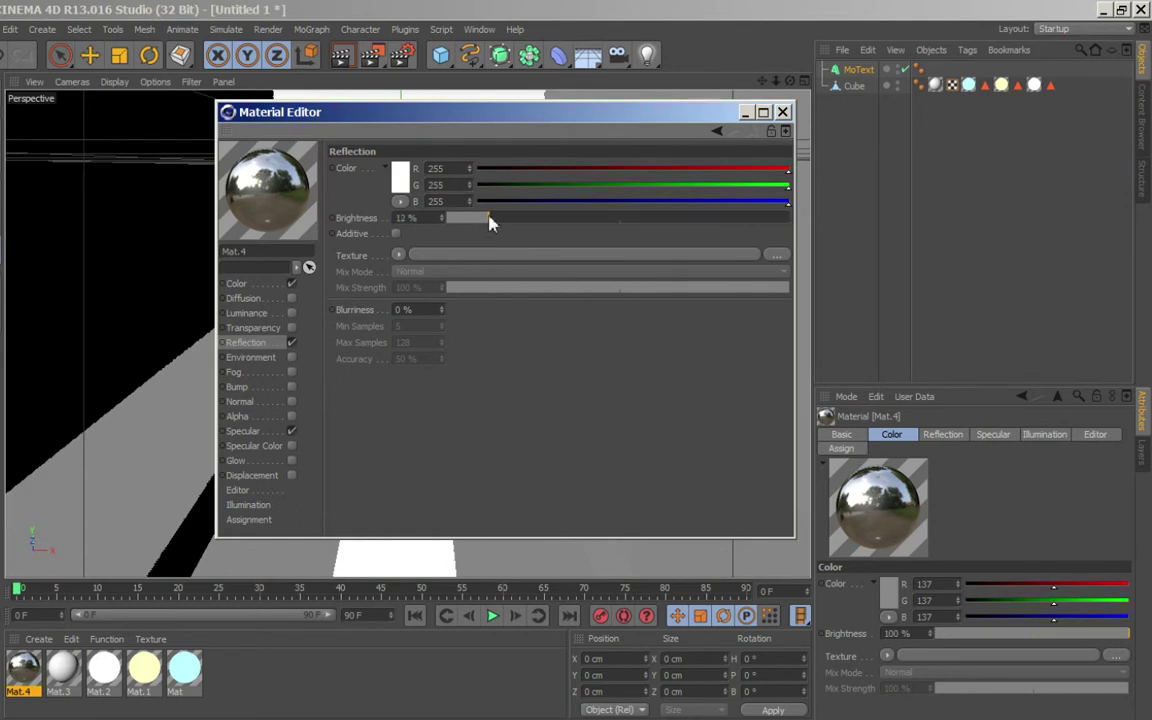
left_click(398, 254)
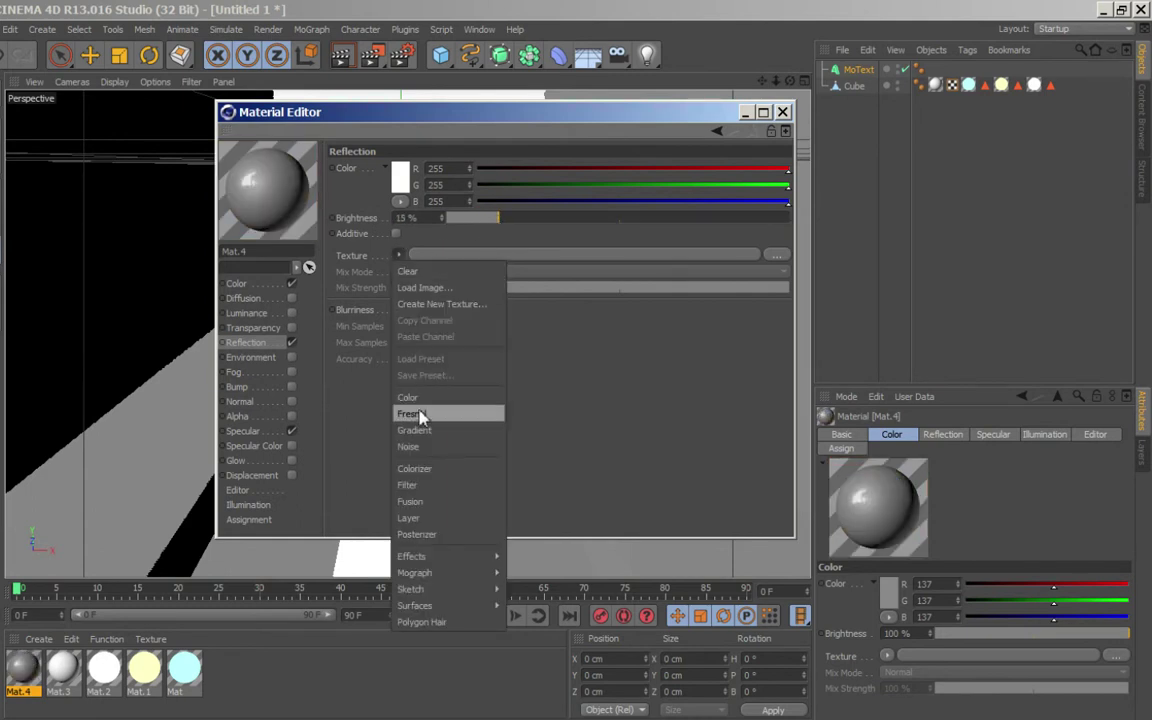
left_click(418, 414)
mouse_move(537, 343)
left_mouse_down()
mouse_move(488, 337)
mouse_move(511, 341)
left_mouse_up()
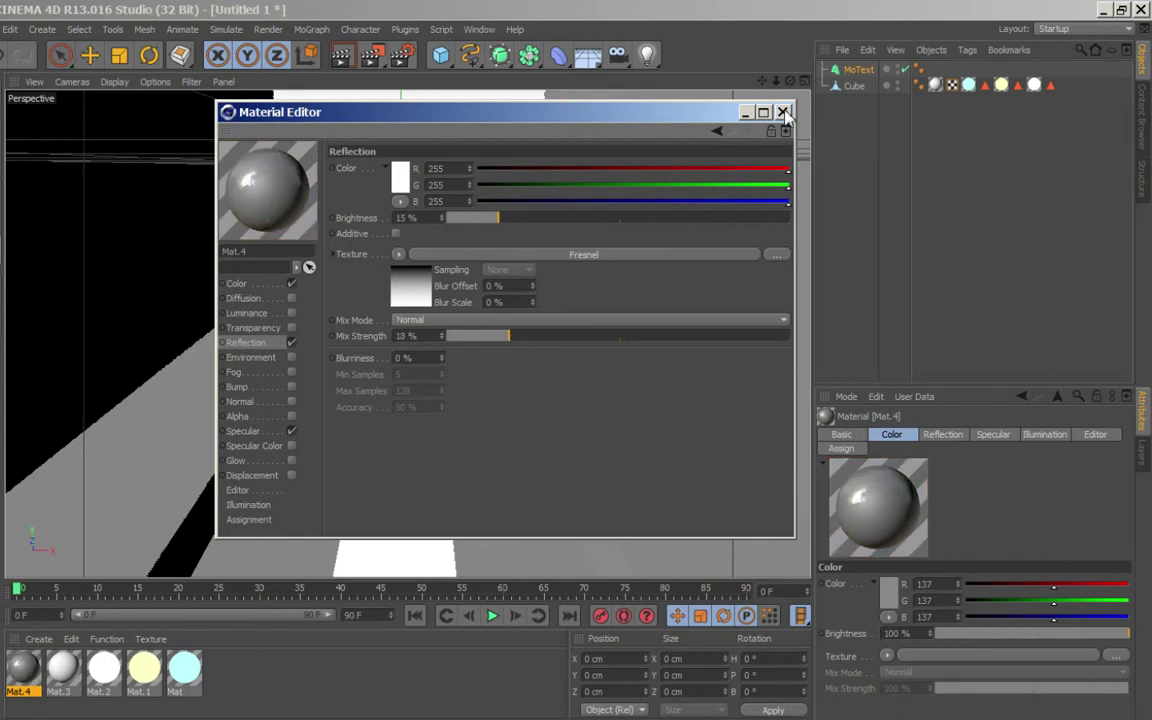
left_click(783, 112)
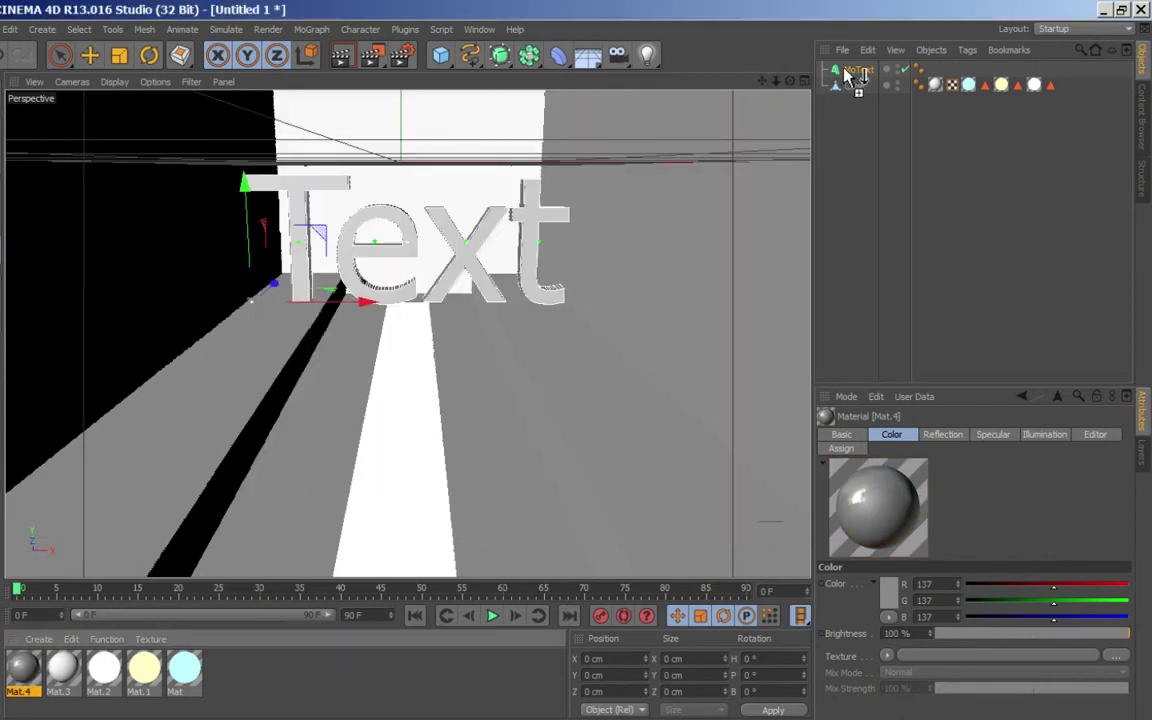
Apply Mat.4 to the MoText, render the viewport, and dolly the camera closer to the Text.
left_click_drag(25, 683, 855, 69)
left_click(887, 244)
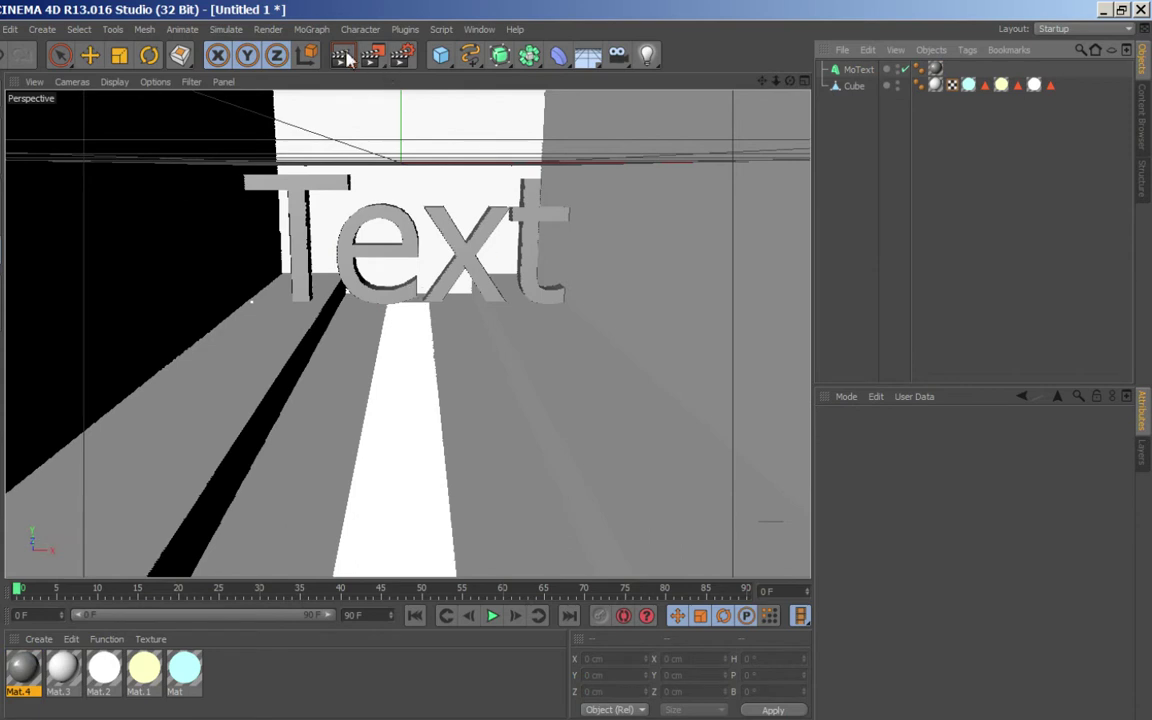
key("ctrl+r")
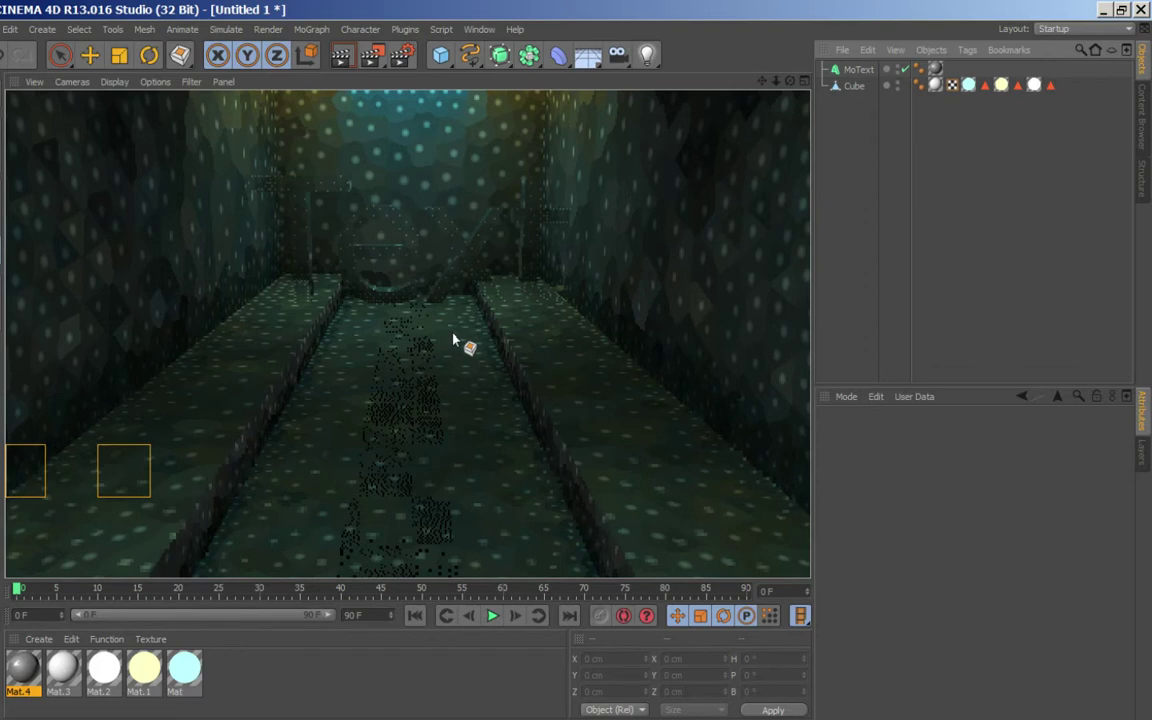
left_click(453, 340)
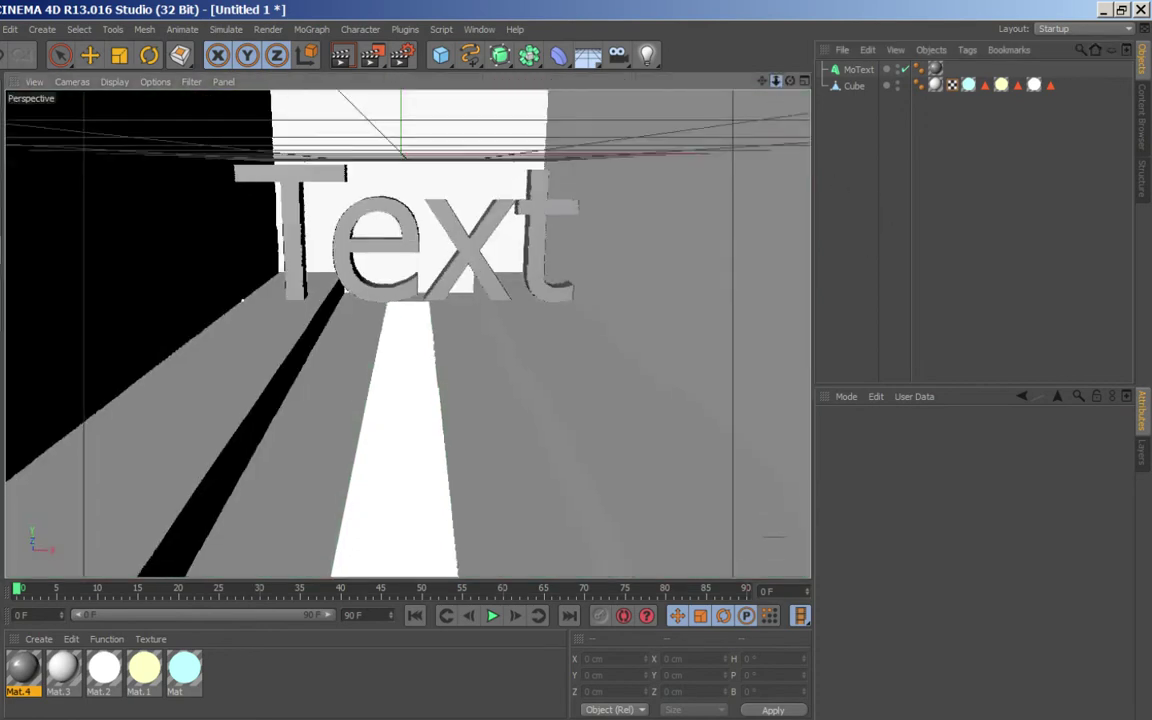
mouse_move(767, 92)
left_mouse_down()
mouse_move(790, 95)
mouse_move(775, 88)
mouse_move(800, 82)
mouse_move(690, 80)
left_mouse_up()
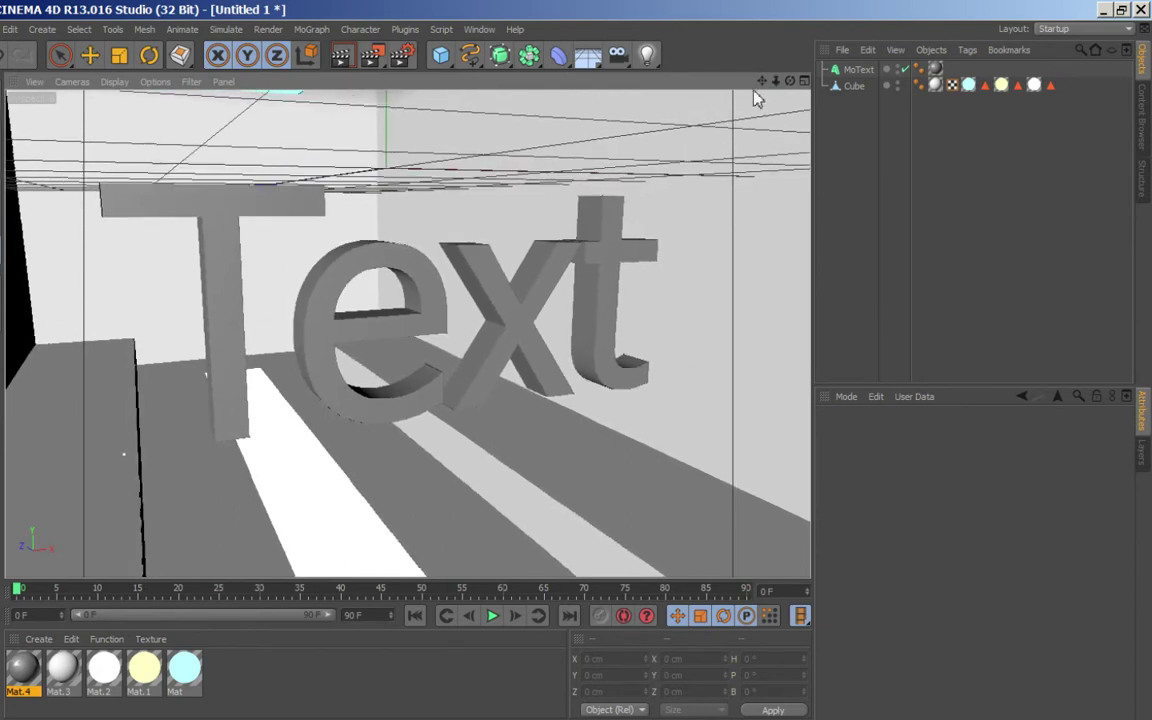
Render the grey Text with global illumination, clear the render, then bring OBS forward.
left_click_drag(790, 82, 800, 82)
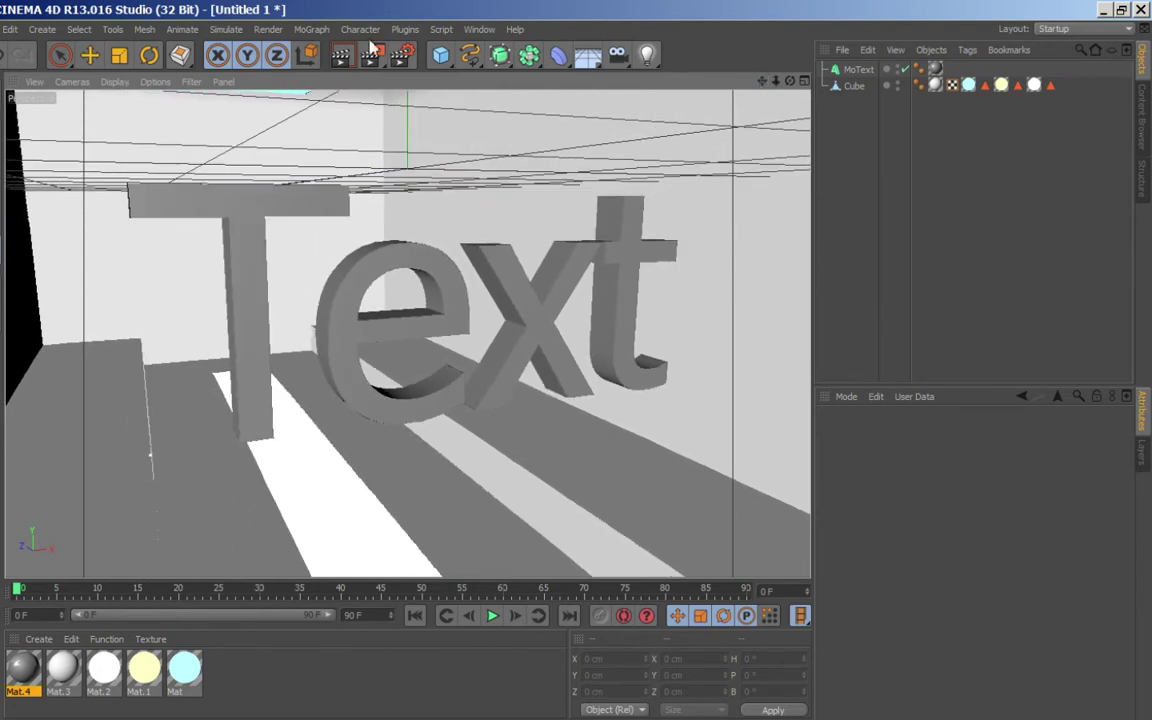
key("ctrl+r")
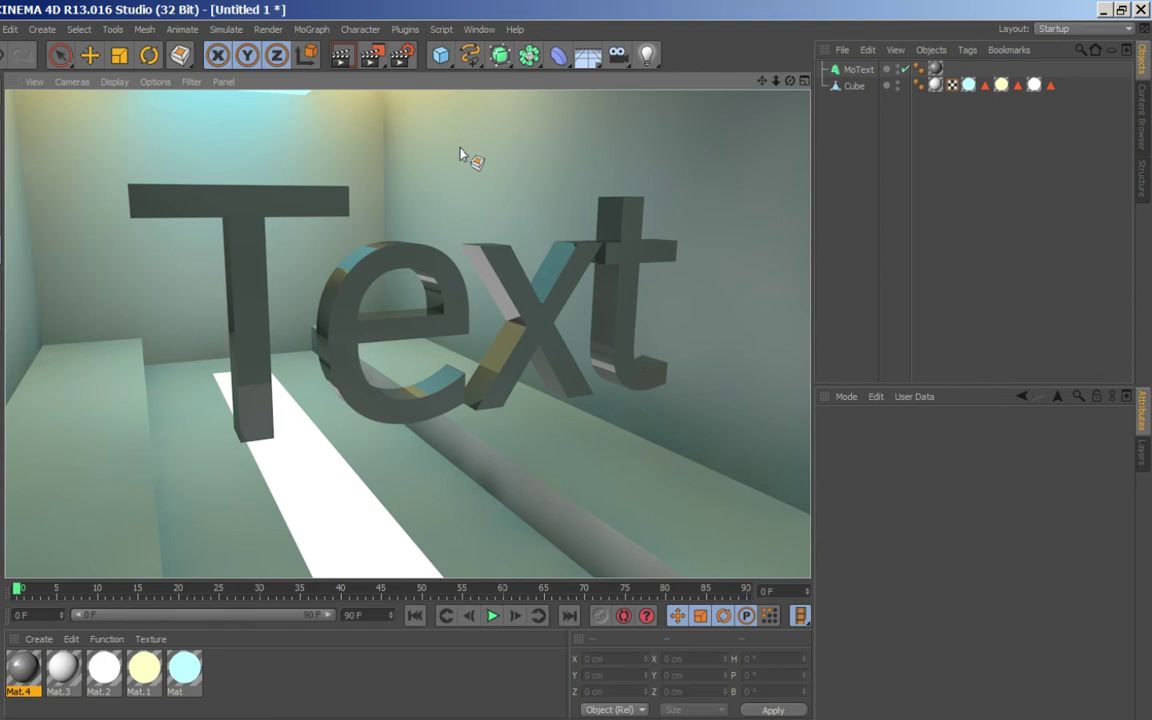
left_click(964, 213)
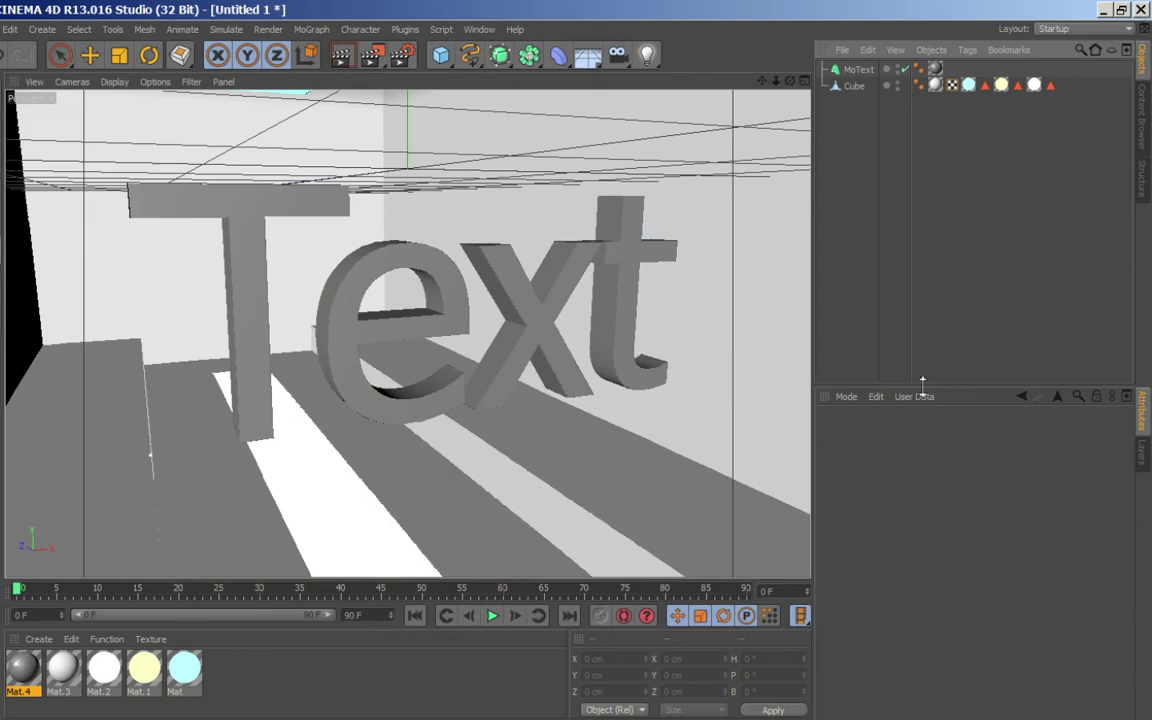
left_click(101, 712)
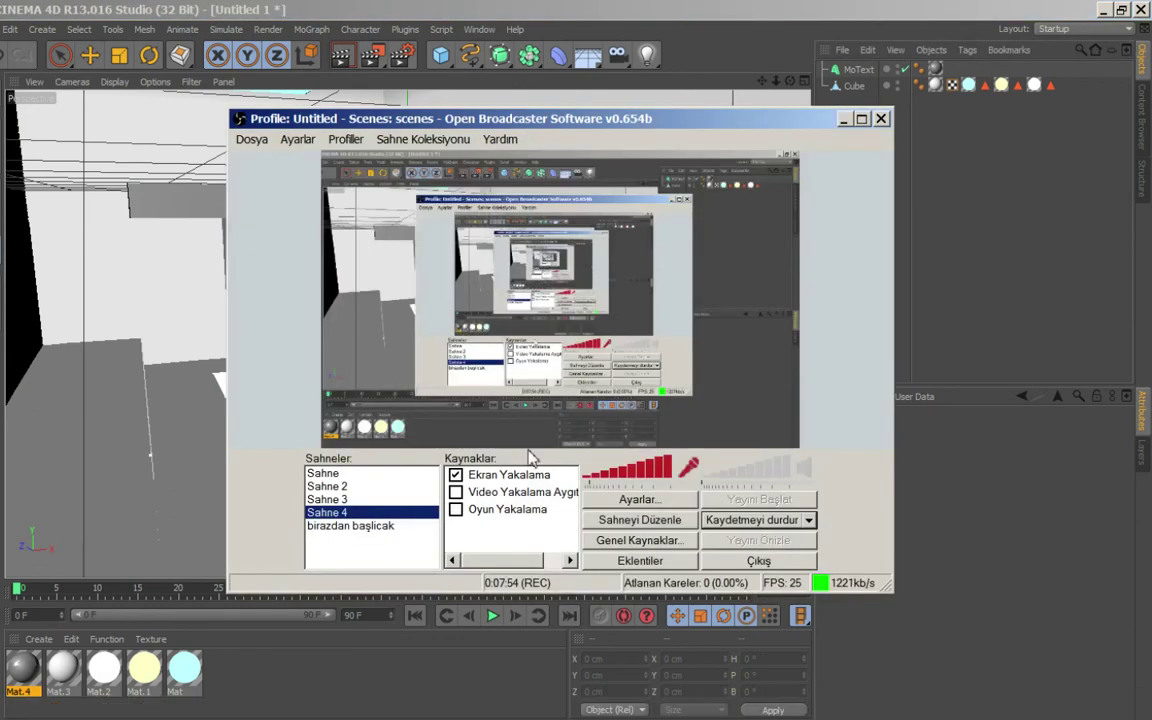